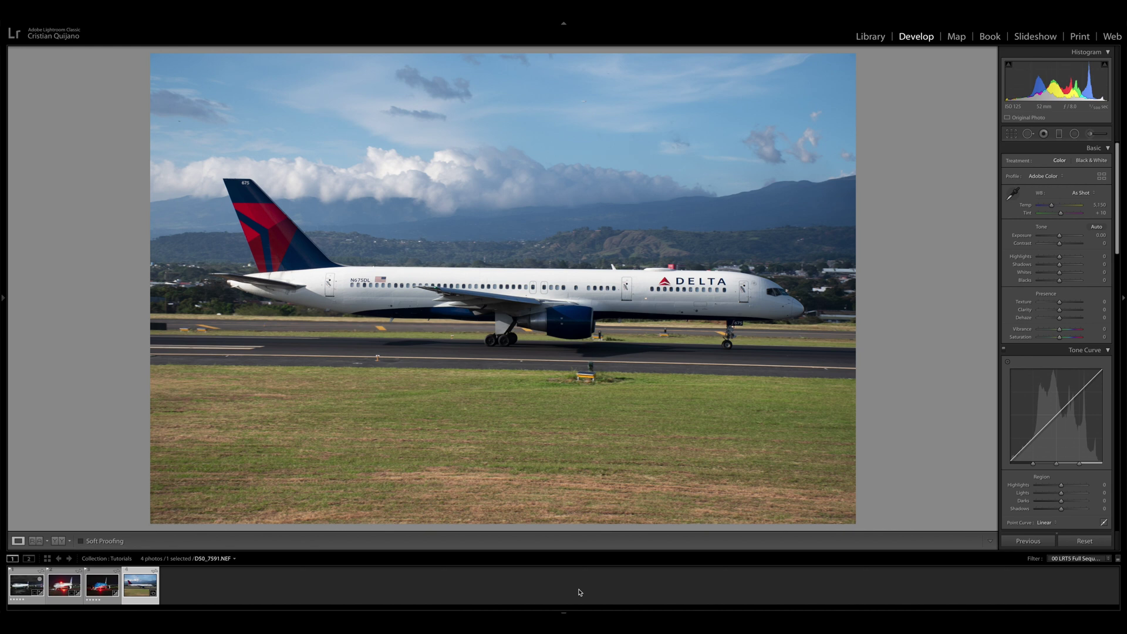
Step: Collapse the Tone Curve and show the Detail panel with Ctrl+7
key("ctrl+7")
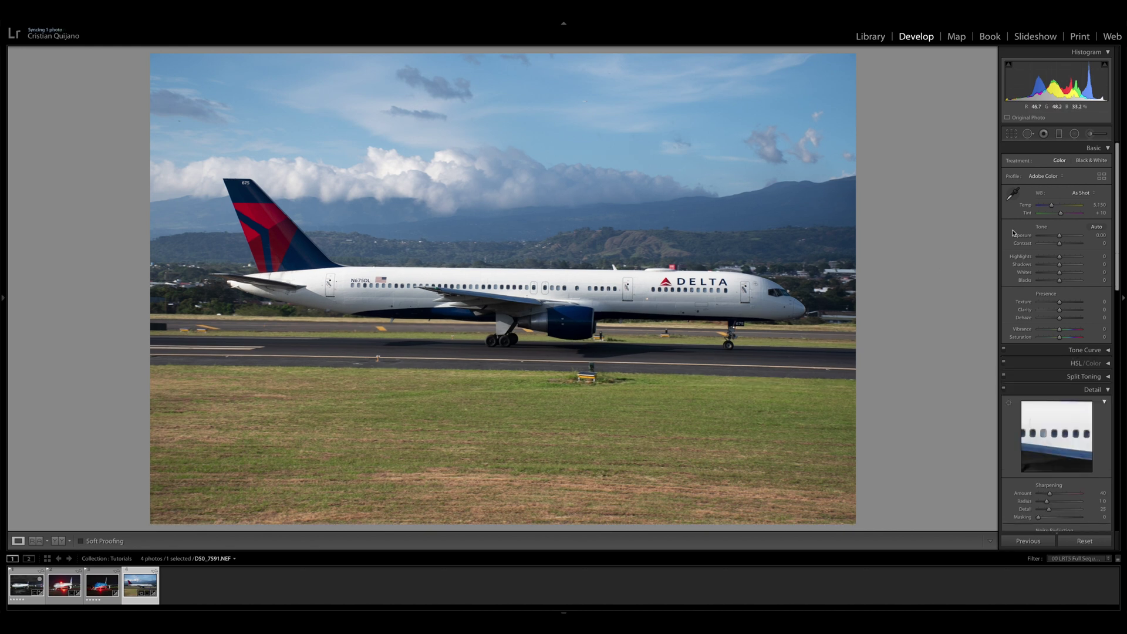
Step: Enable Profile Corrections in Lens Corrections and bring up the Crop Overlay tool
left_click_drag(1115, 219, 1114, 372)
left_click(1008, 259)
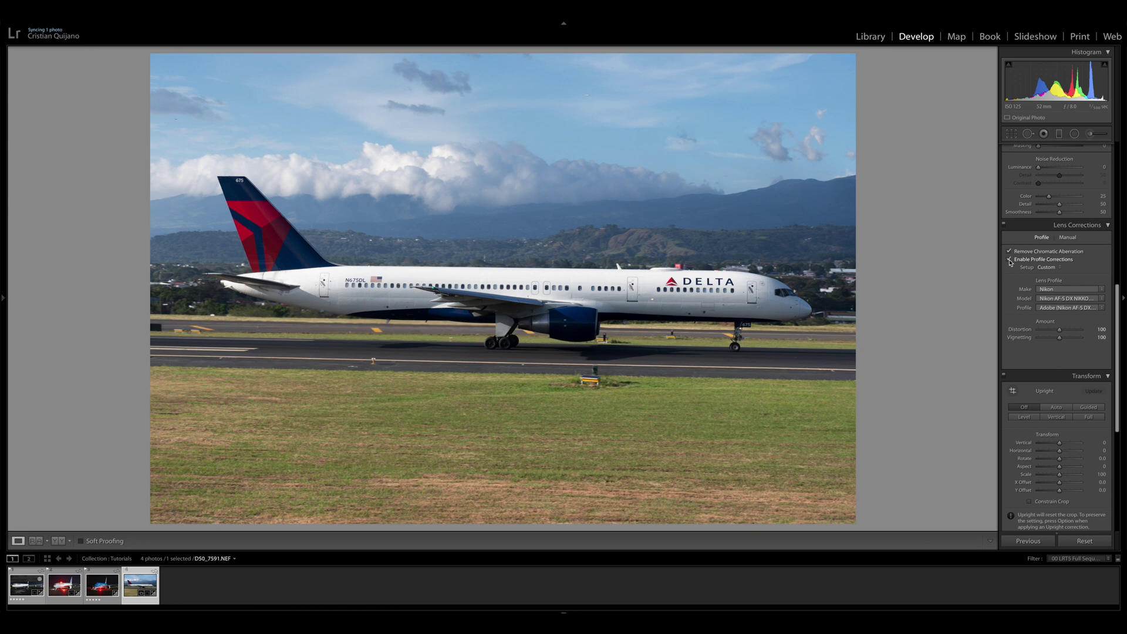
scroll(1010, 263, "up", 2)
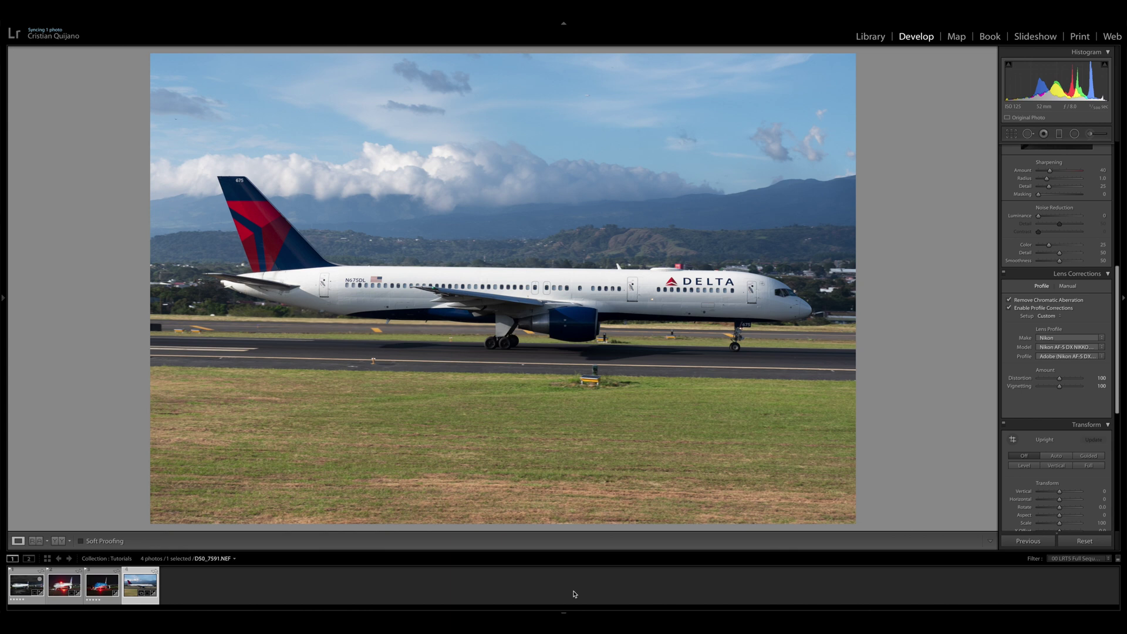
left_click(1011, 134)
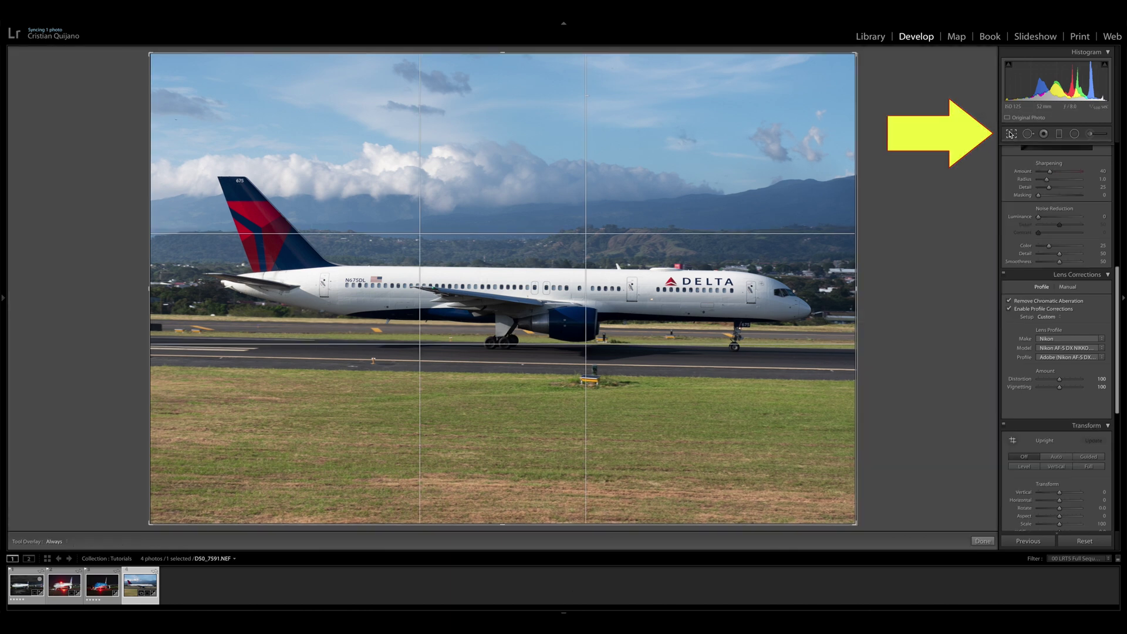
Step: Trim the crop in from both top corners and shift the photo down in the frame
left_click_drag(855, 53, 849, 60)
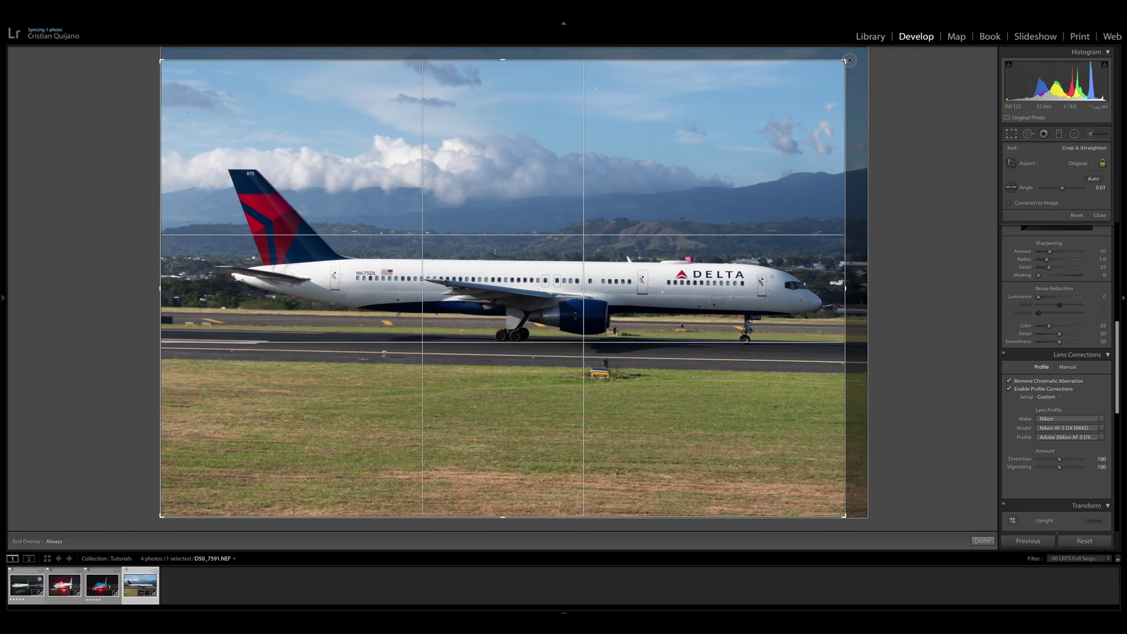
left_click_drag(160, 61, 164, 66)
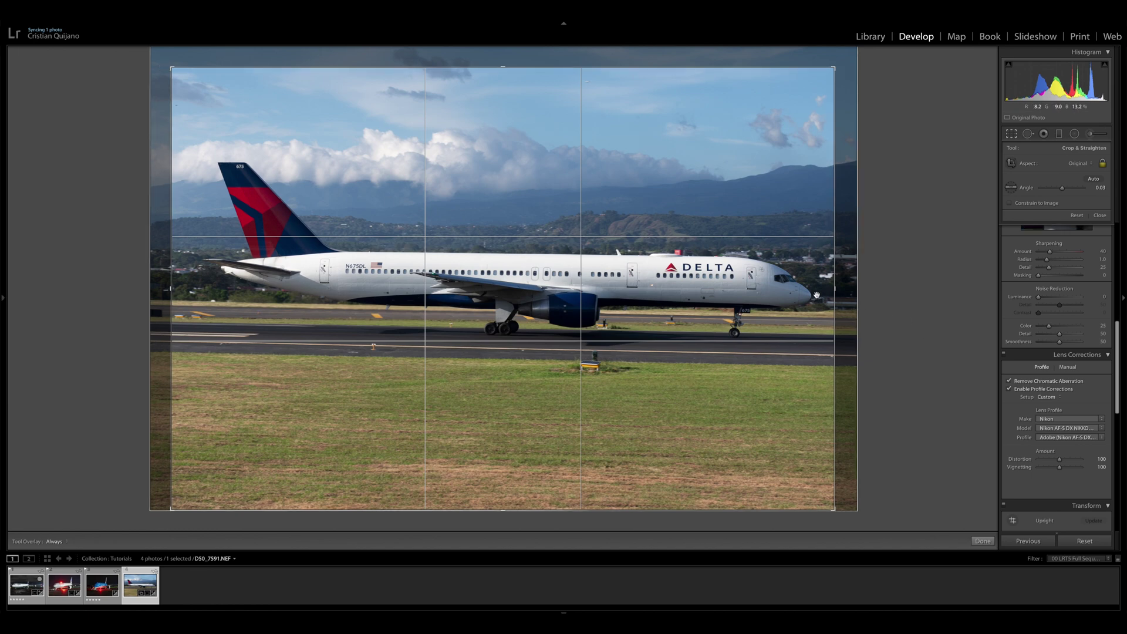
left_click_drag(816, 297, 814, 302)
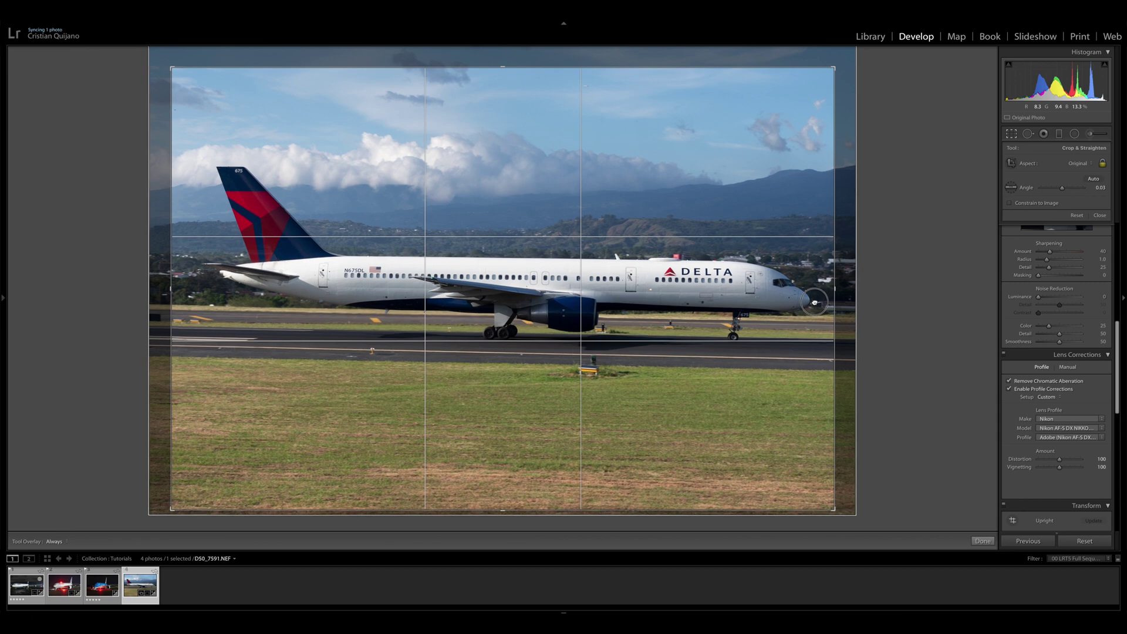
Step: Rotate the photo to level the horizon, settling on an angle of 0.06
left_click_drag(838, 62, 838, 61)
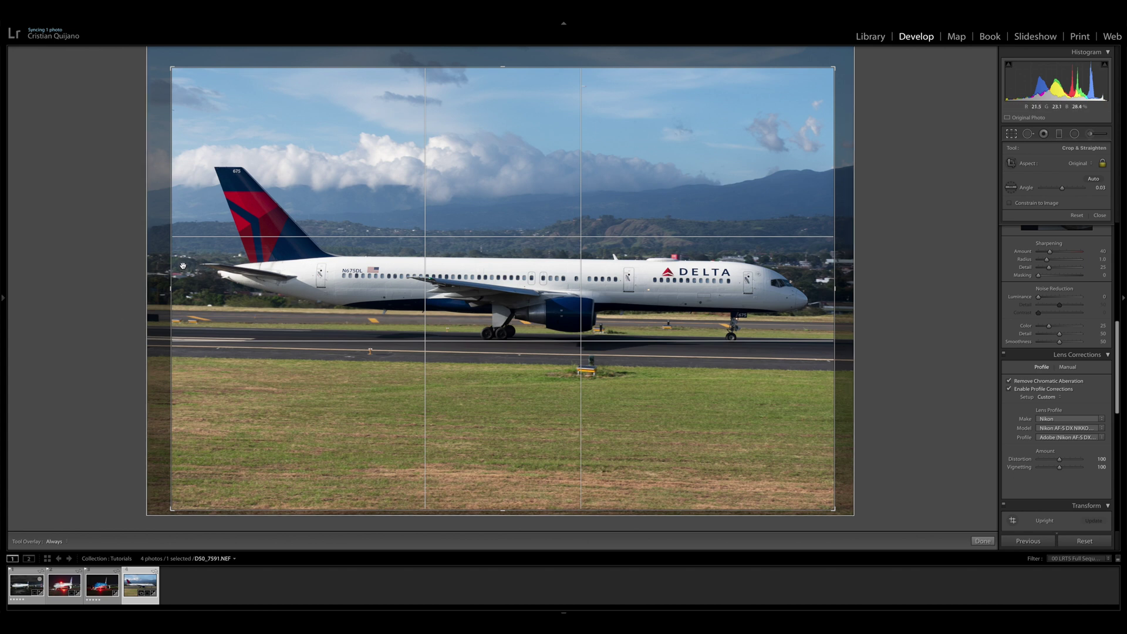
left_click_drag(833, 61, 839, 57)
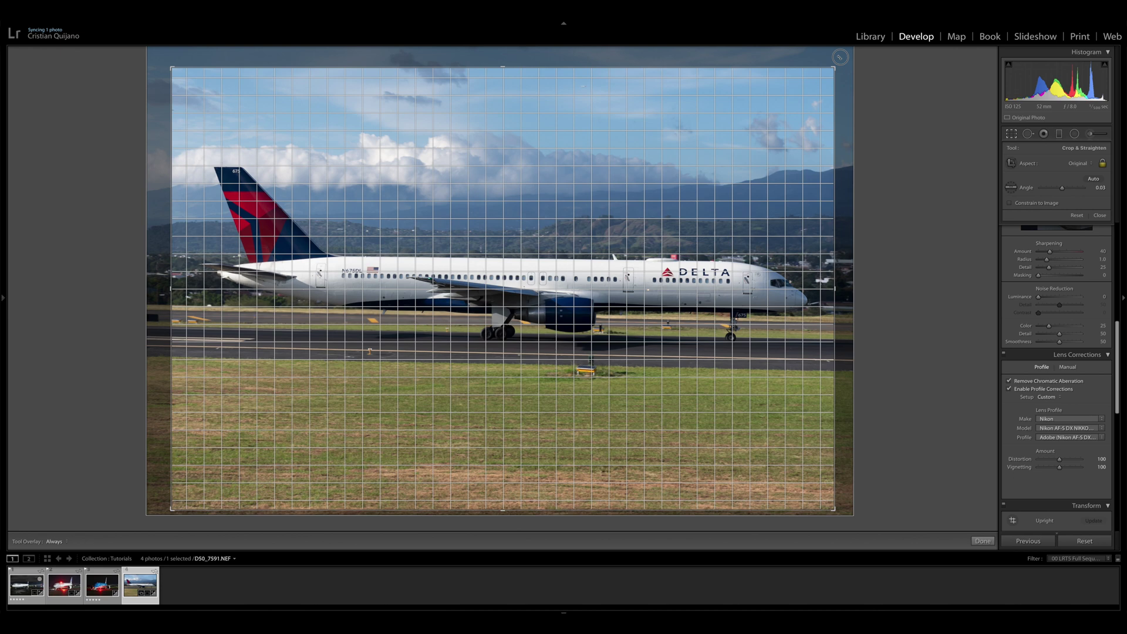
left_click_drag(840, 57, 840, 57)
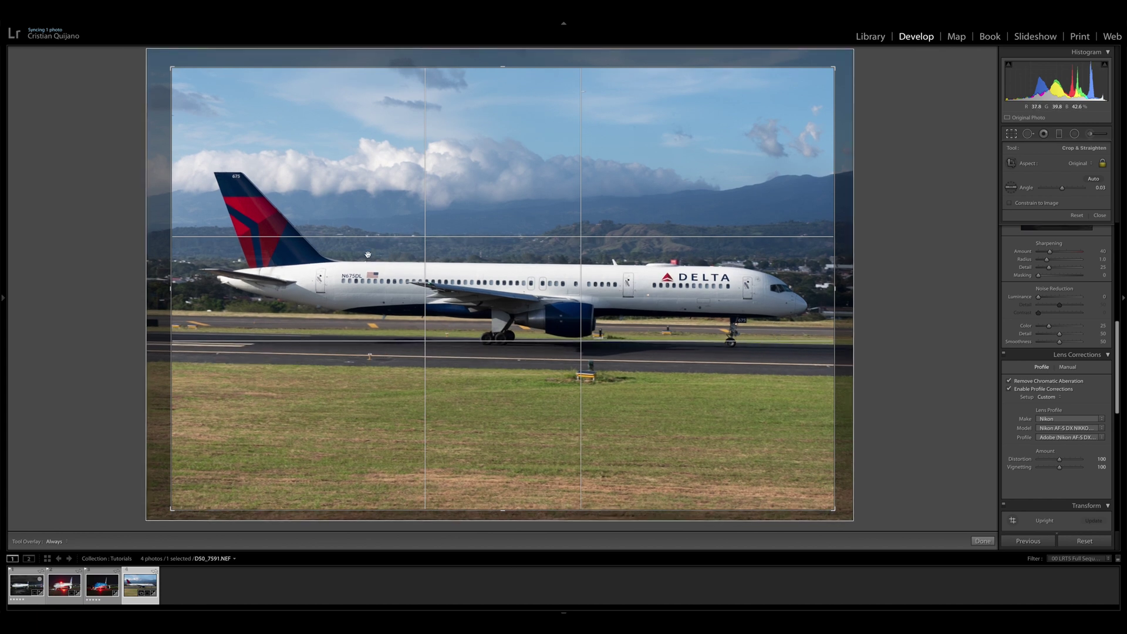
left_click_drag(840, 57, 838, 58)
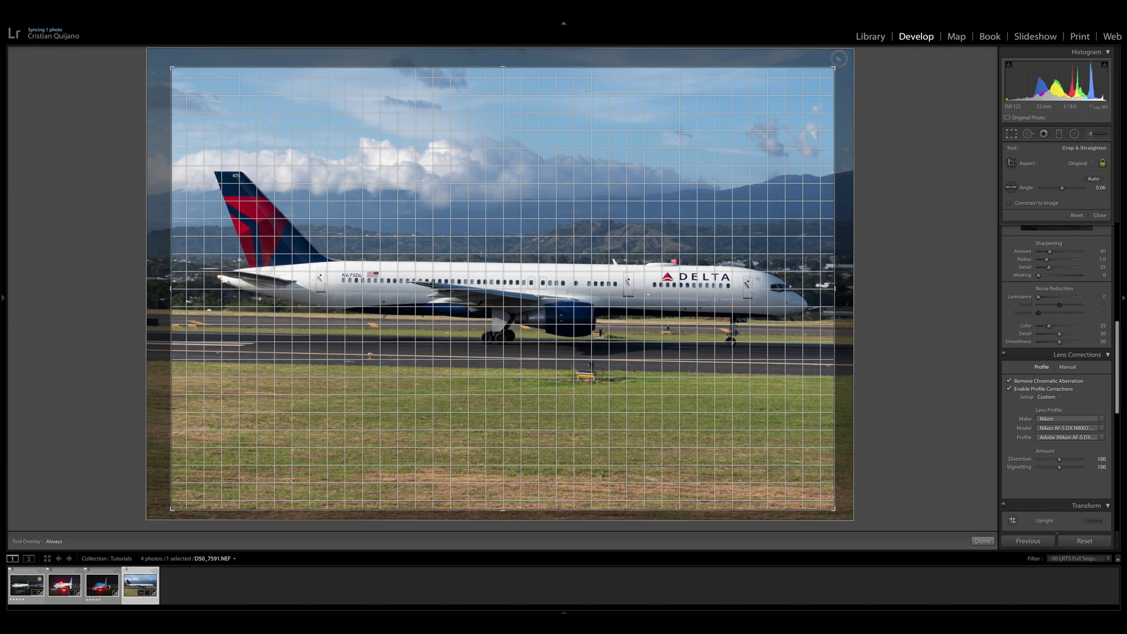
left_click_drag(838, 58, 838, 60)
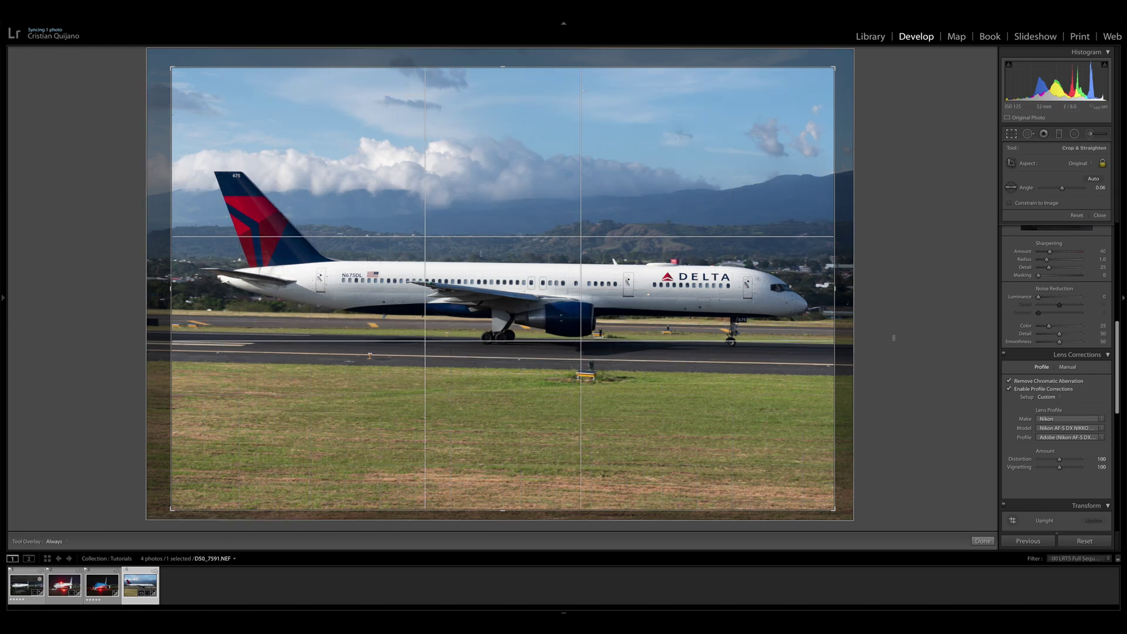
Step: Apply the crop, then reopen it, rotate to -0.37 and apply again
left_click(982, 540)
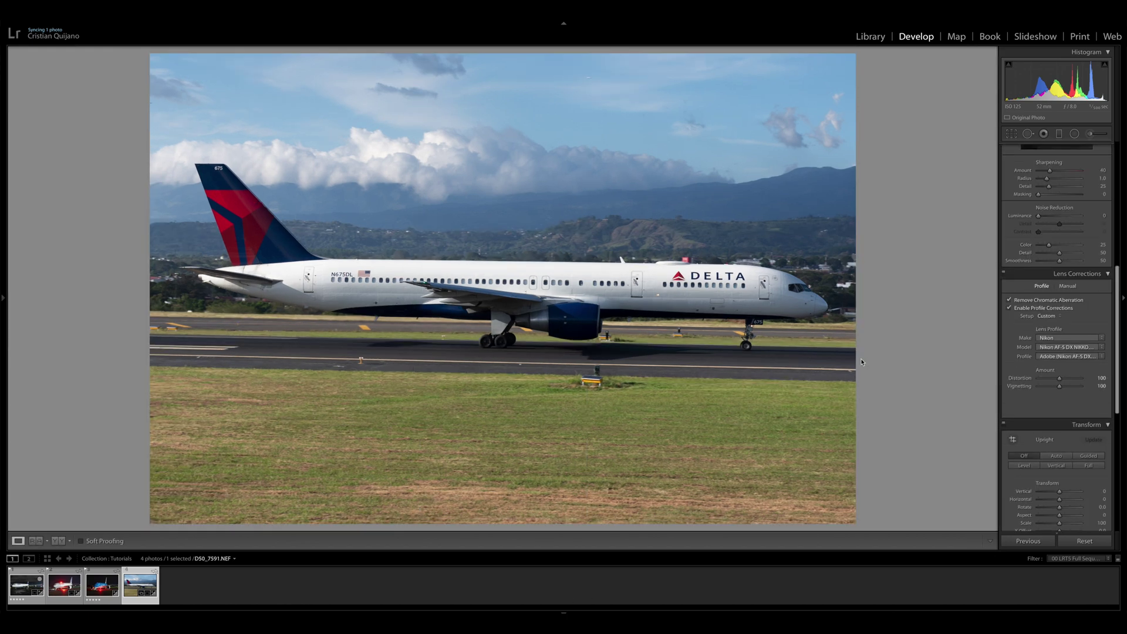
left_click(1011, 134)
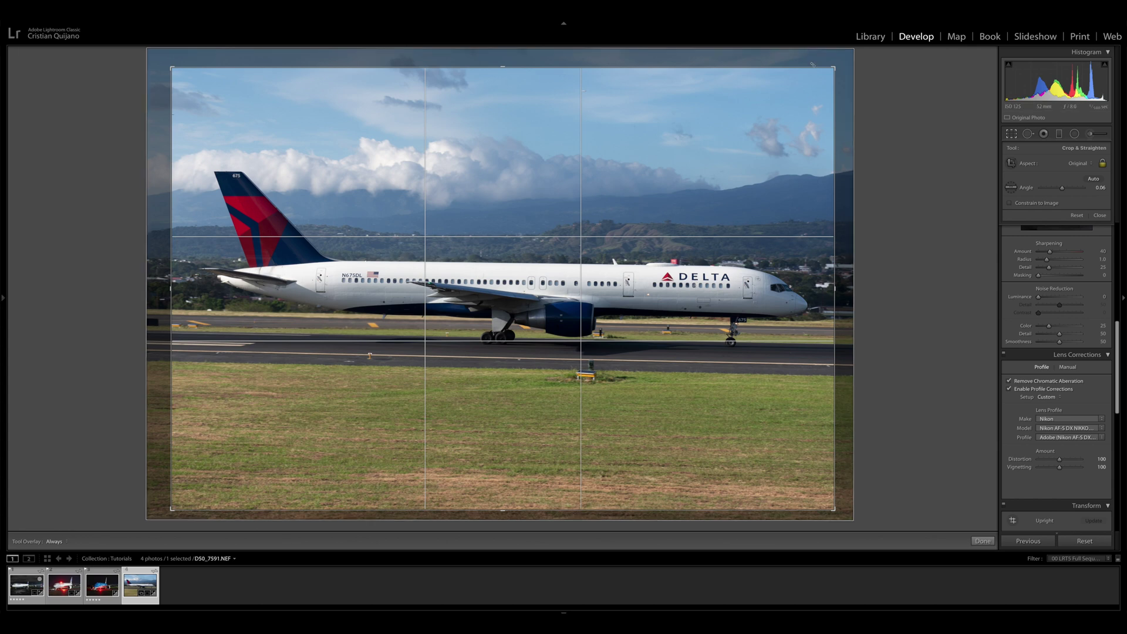
left_click_drag(840, 58, 837, 57)
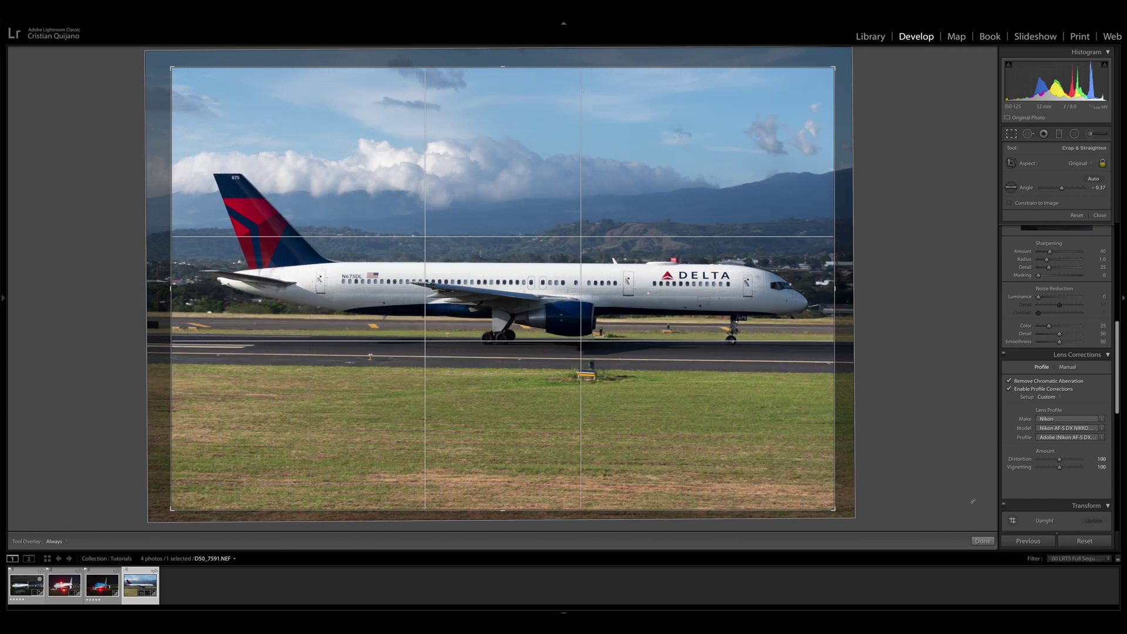
left_click(982, 540)
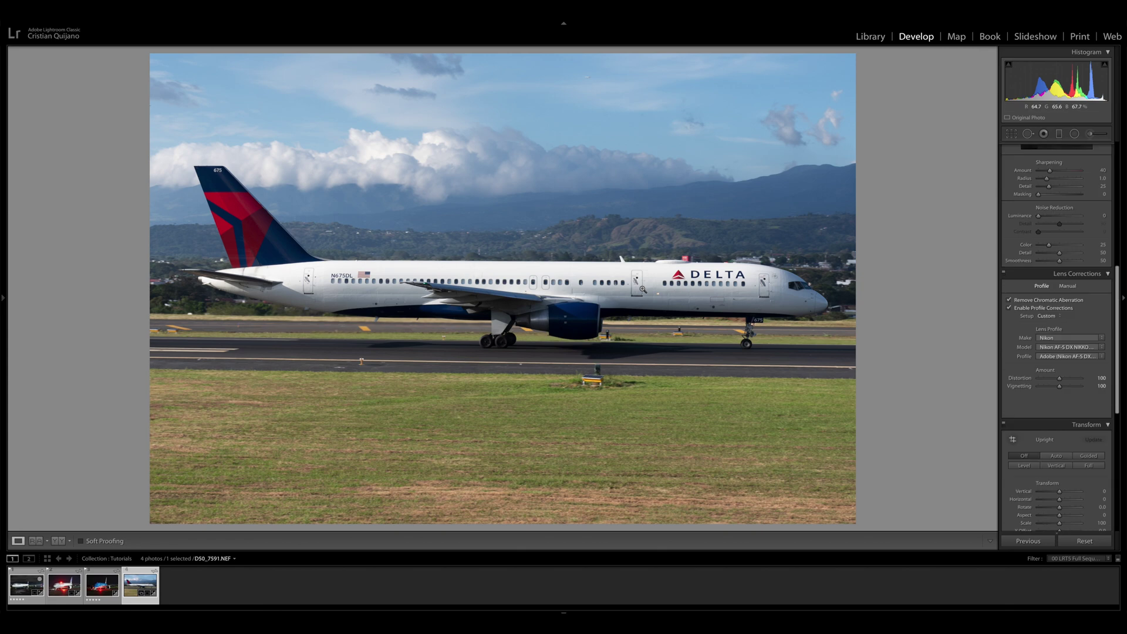
Step: Zoom to 1:1 on the fuselage and pan toward the door and DELTA logo
left_click(698, 268)
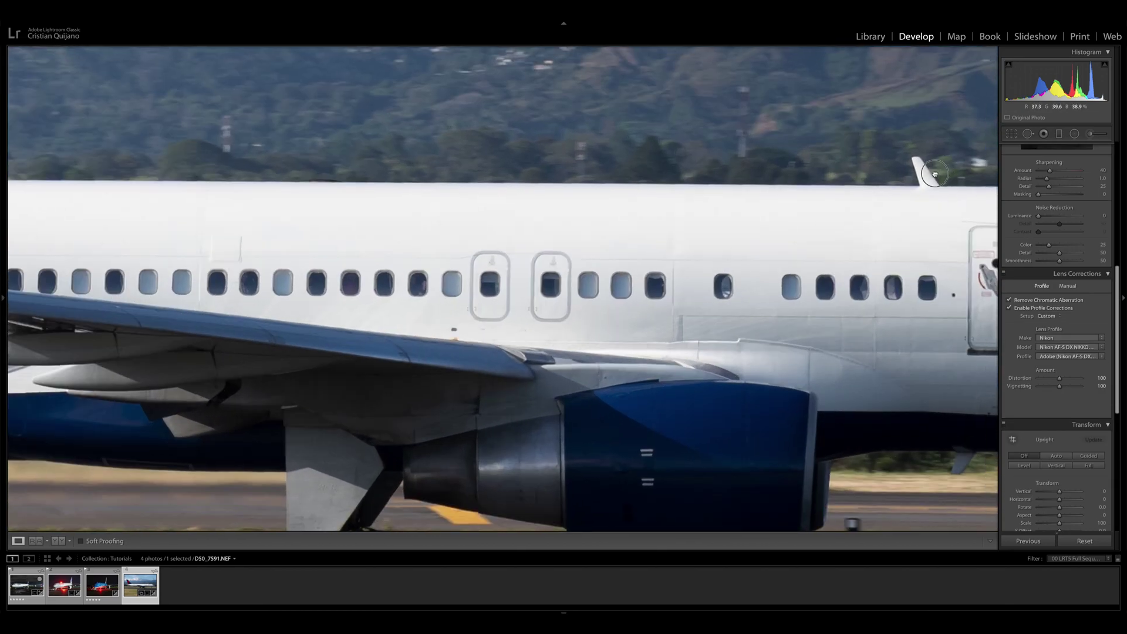
left_click_drag(697, 268, 431, 345)
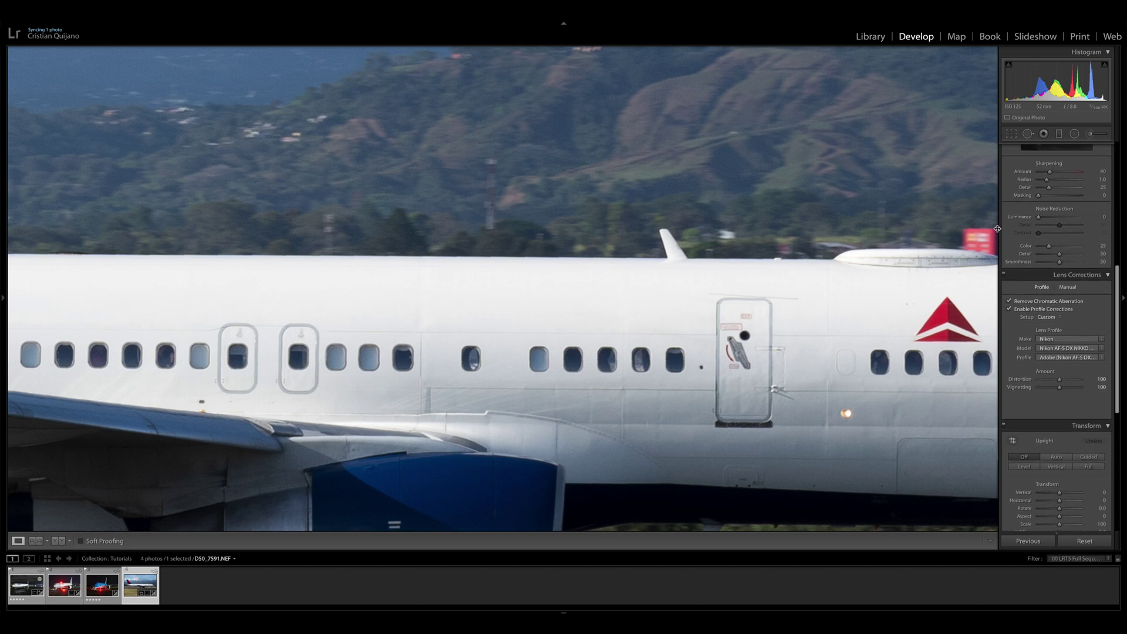
mouse_move(948, 259)
left_mouse_down()
mouse_move(975, 261)
mouse_move(940, 260)
left_mouse_up()
Step: Reopen the crop to check the tilt, then return to the close-up
left_click(1010, 134)
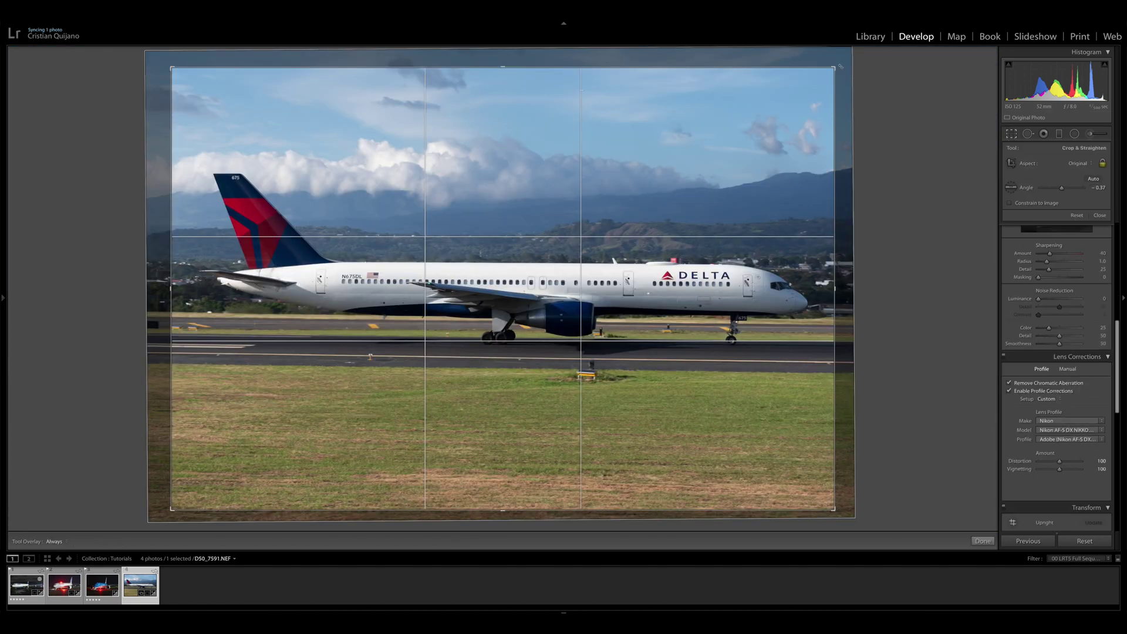
left_click_drag(840, 61, 845, 59)
key("Return")
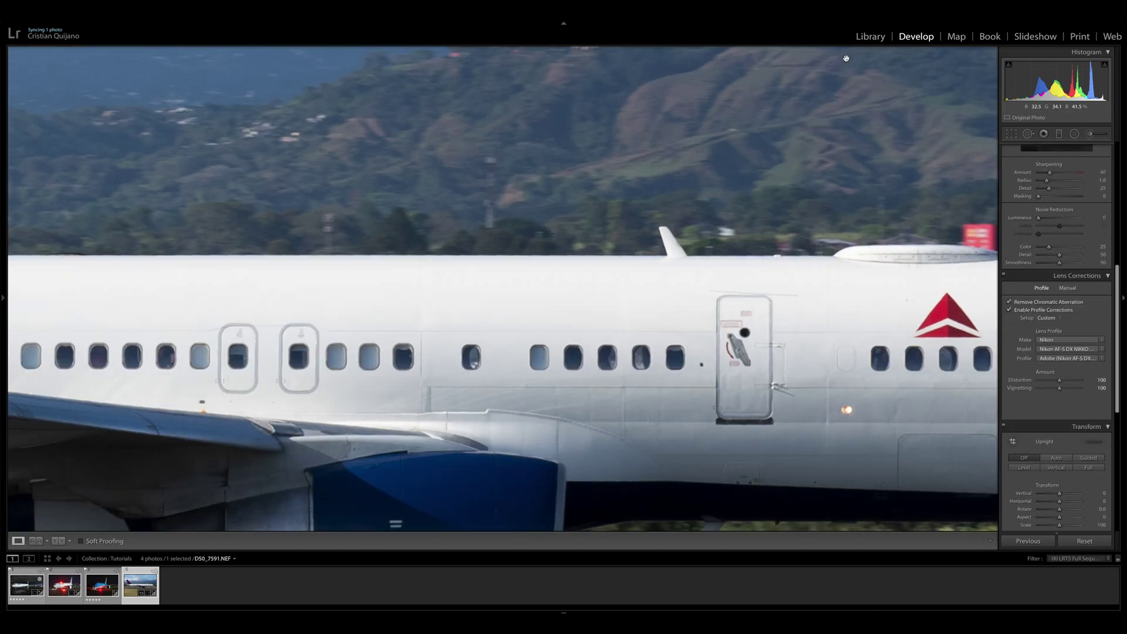
Step: Pan along the fuselage, fit the photo, then zoom in on the nose and DELTA lettering
left_click_drag(937, 267, 640, 249)
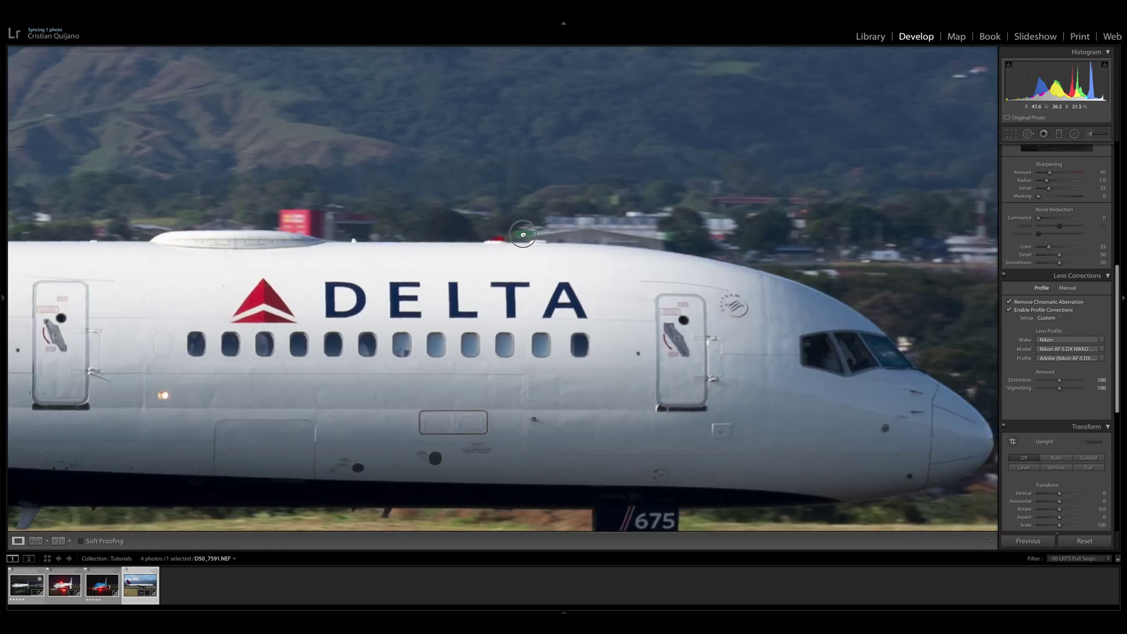
left_click_drag(524, 234, 853, 257)
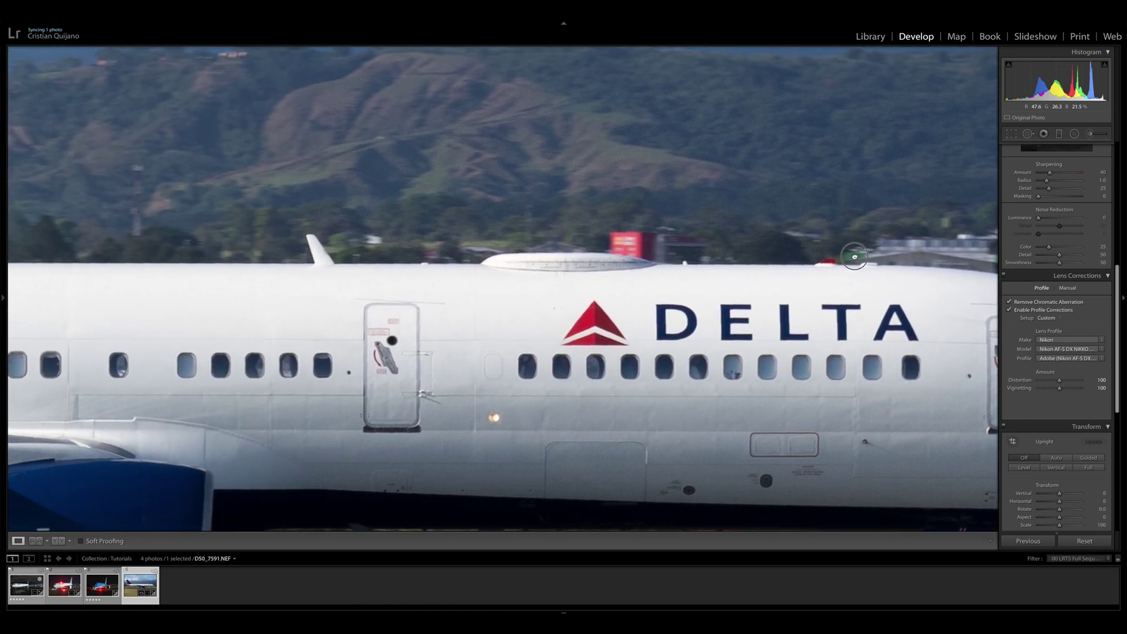
left_click_drag(854, 256, 633, 233)
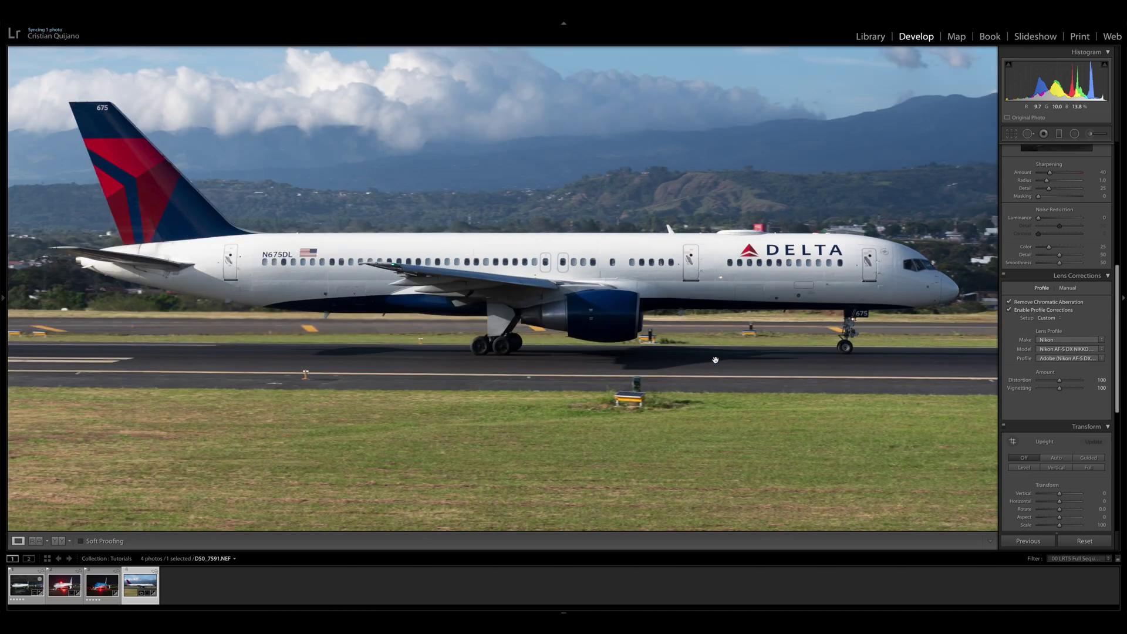
left_click(119, 148)
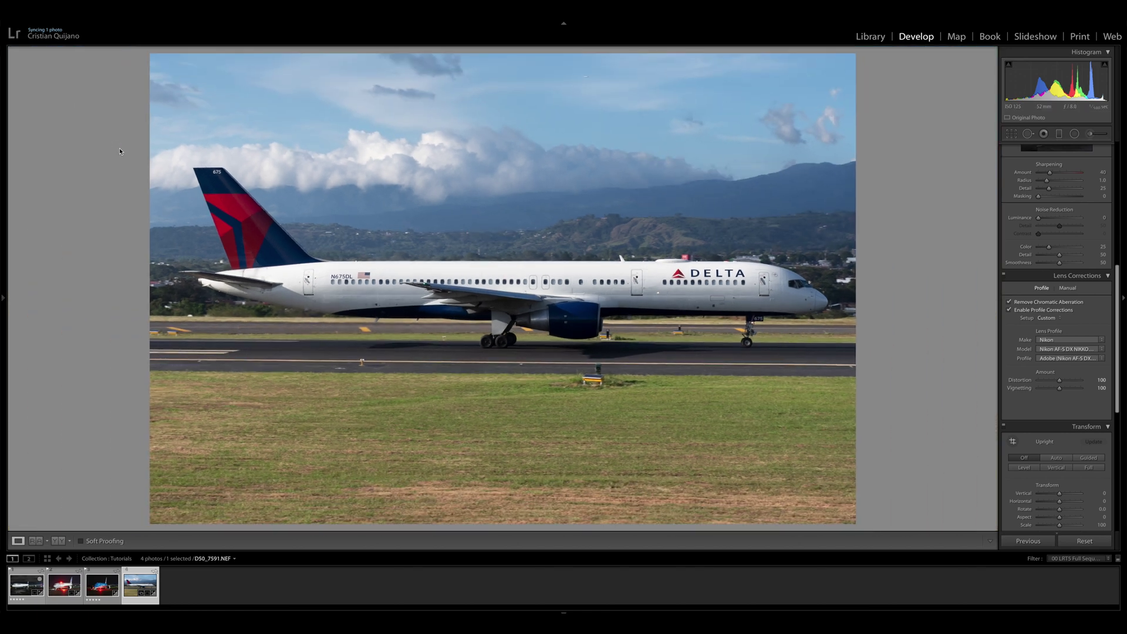
left_click(848, 261)
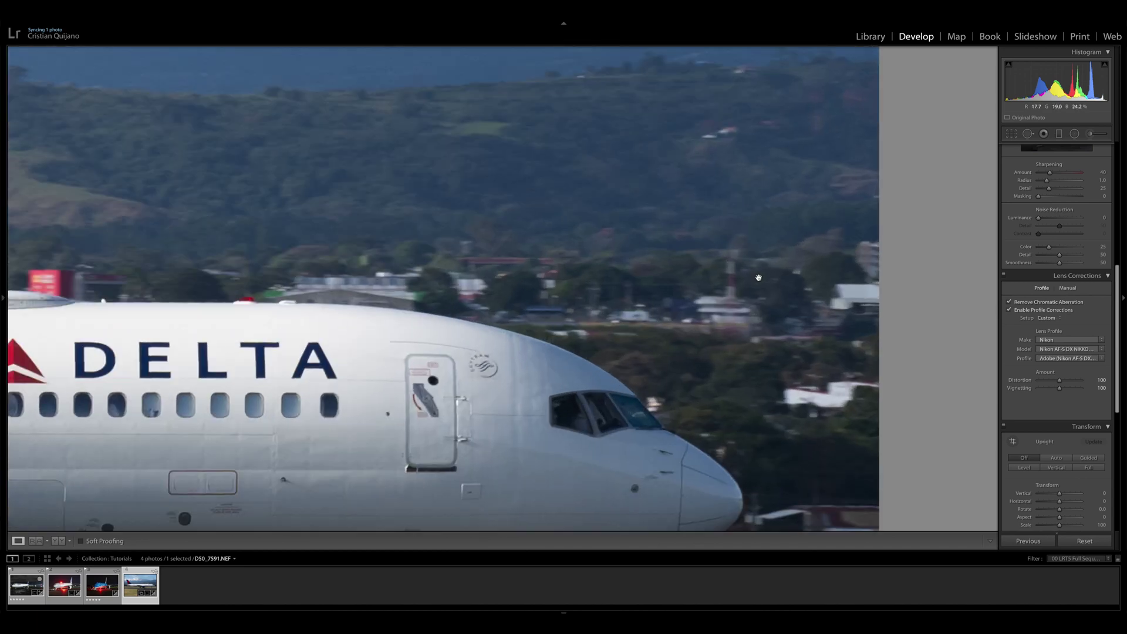
left_click_drag(882, 273, 705, 272)
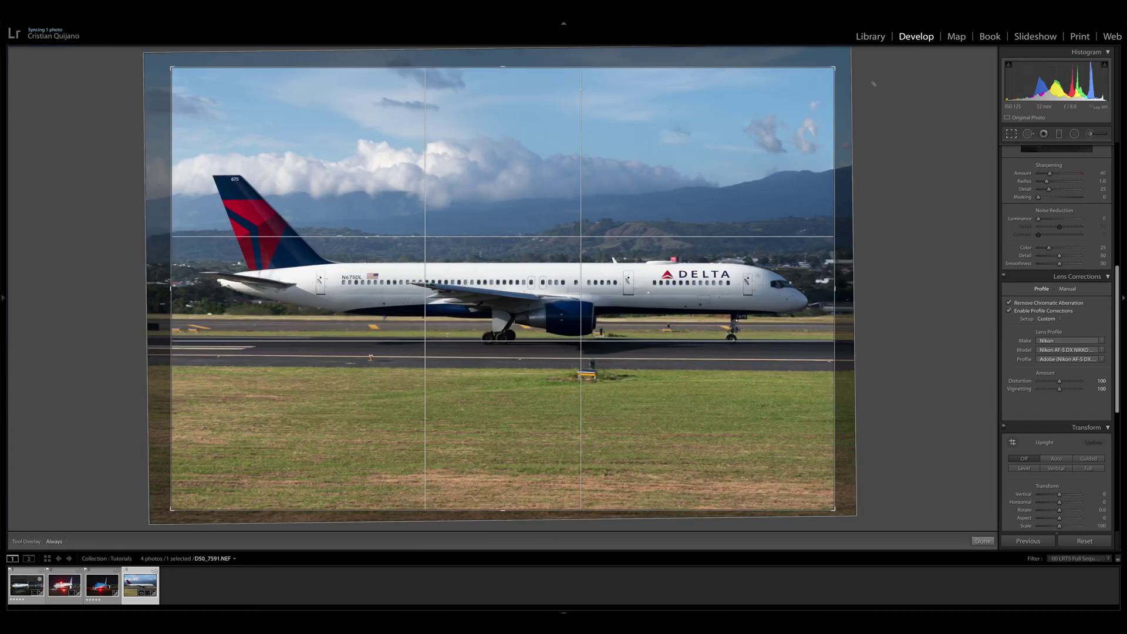
Step: Briefly reopen Crop & Straighten, close it unchanged, and return to Fit view
left_click(1011, 134)
left_click_drag(842, 59, 845, 57)
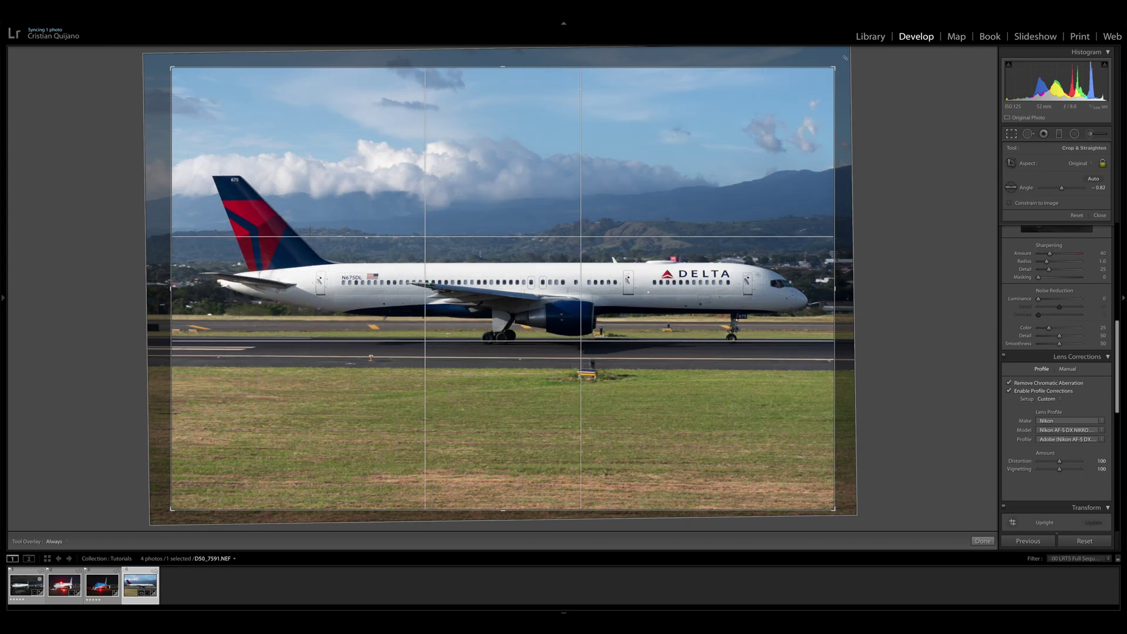
key("r")
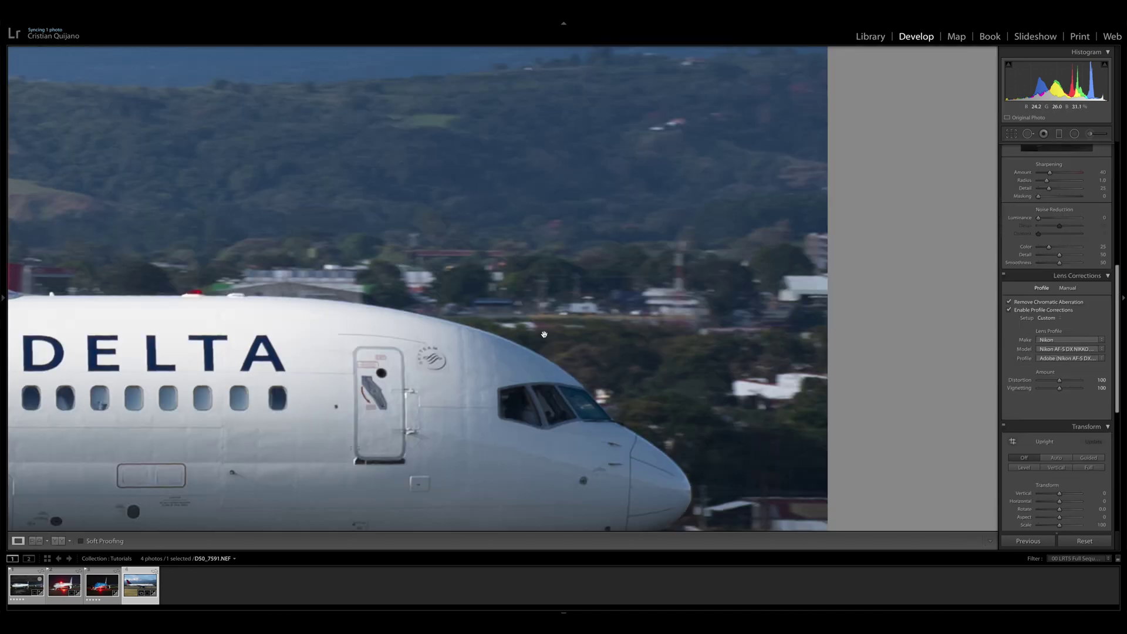
left_click(852, 393)
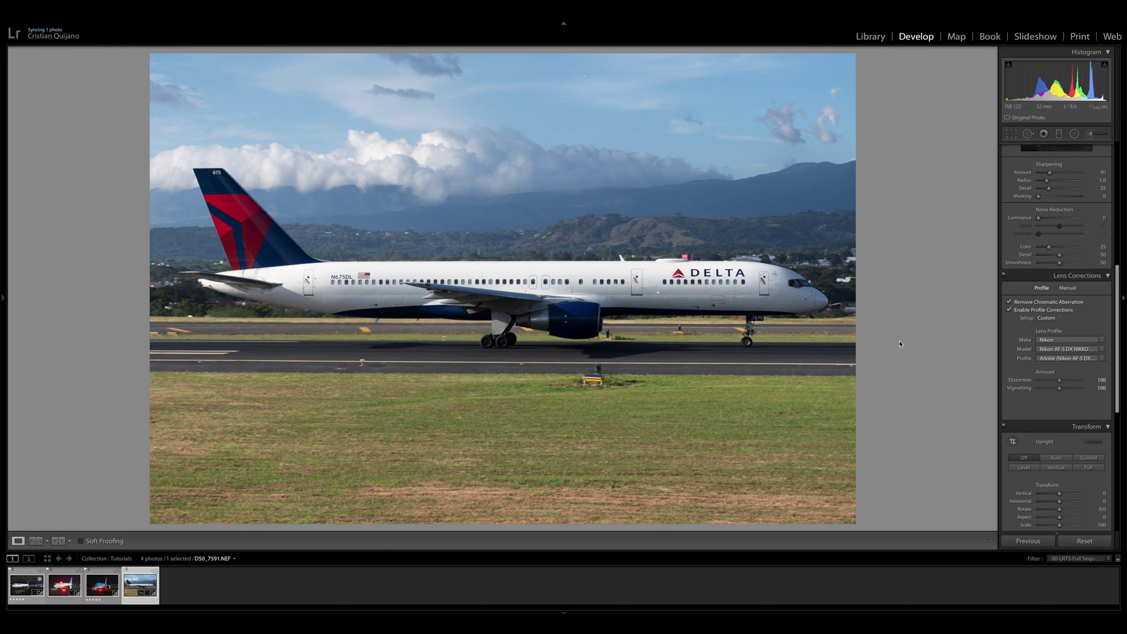
Step: Apply Tone Auto (Exposure +0.10, Contrast +7, Highlights −67, Shadows +29), test maxed Shadows and Contrast, undo Contrast
left_click_drag(1117, 301, 1118, 151)
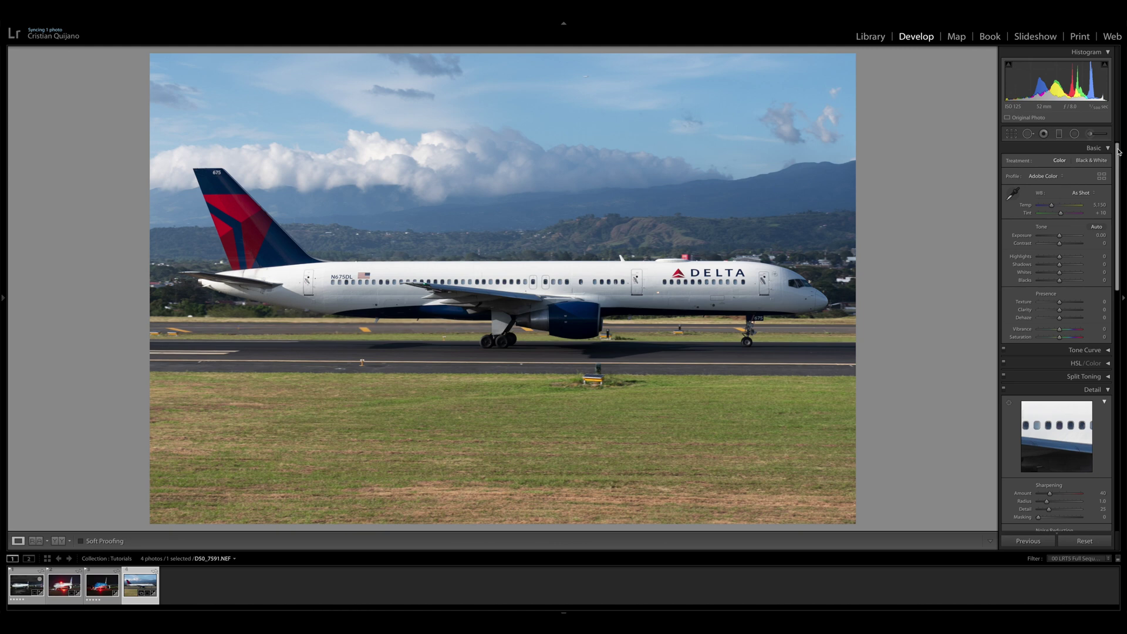
left_click(1095, 227)
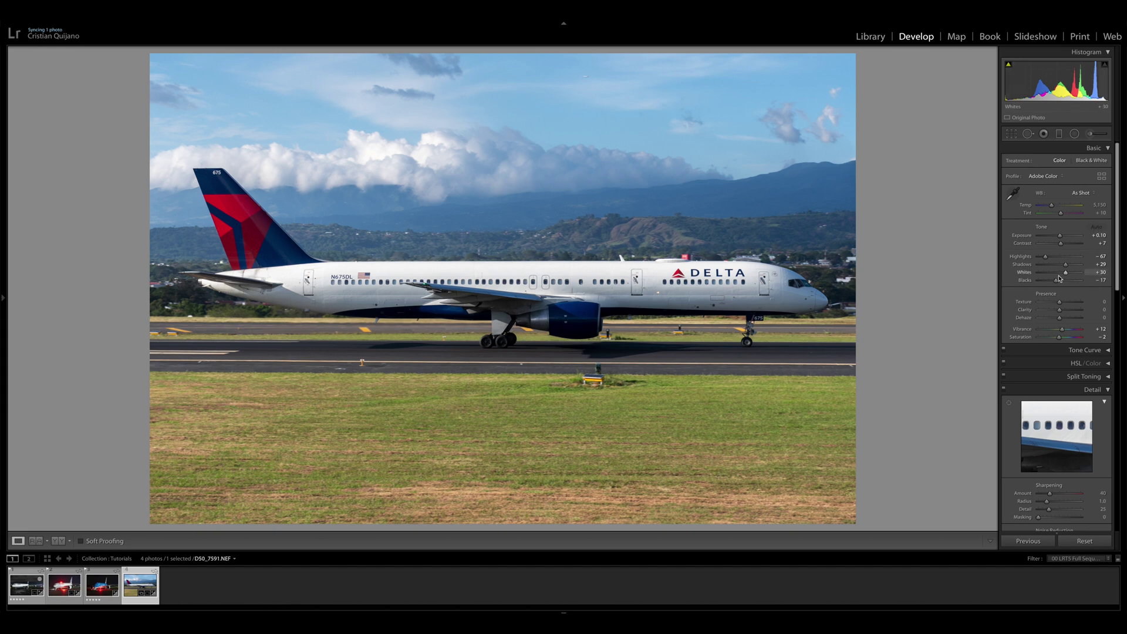
mouse_move(1066, 265)
left_mouse_down()
mouse_move(1083, 264)
mouse_move(1078, 248)
left_mouse_up()
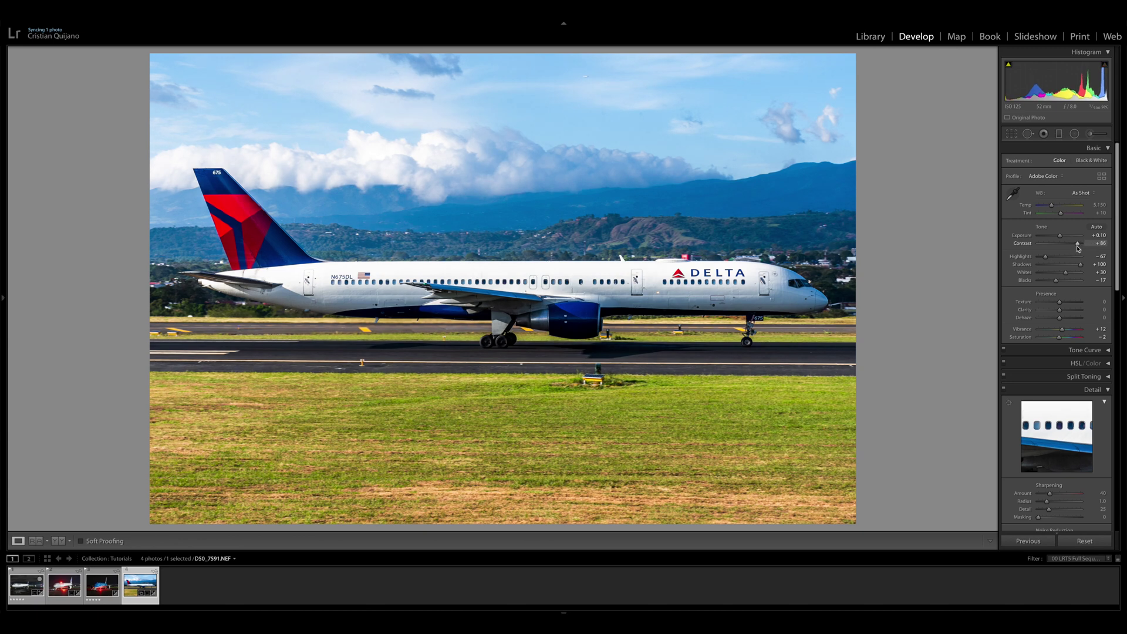
key("ctrl+z")
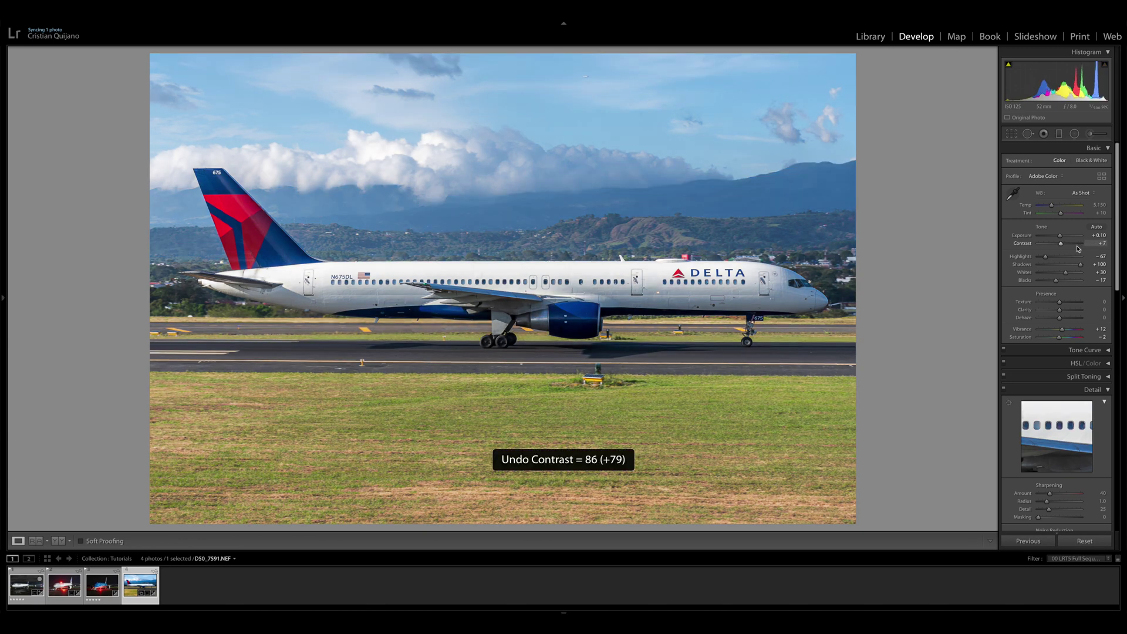
Step: Undo the maxed Shadows back to +29, set Vibrance to +9 and Contrast to +20
key("ctrl+z")
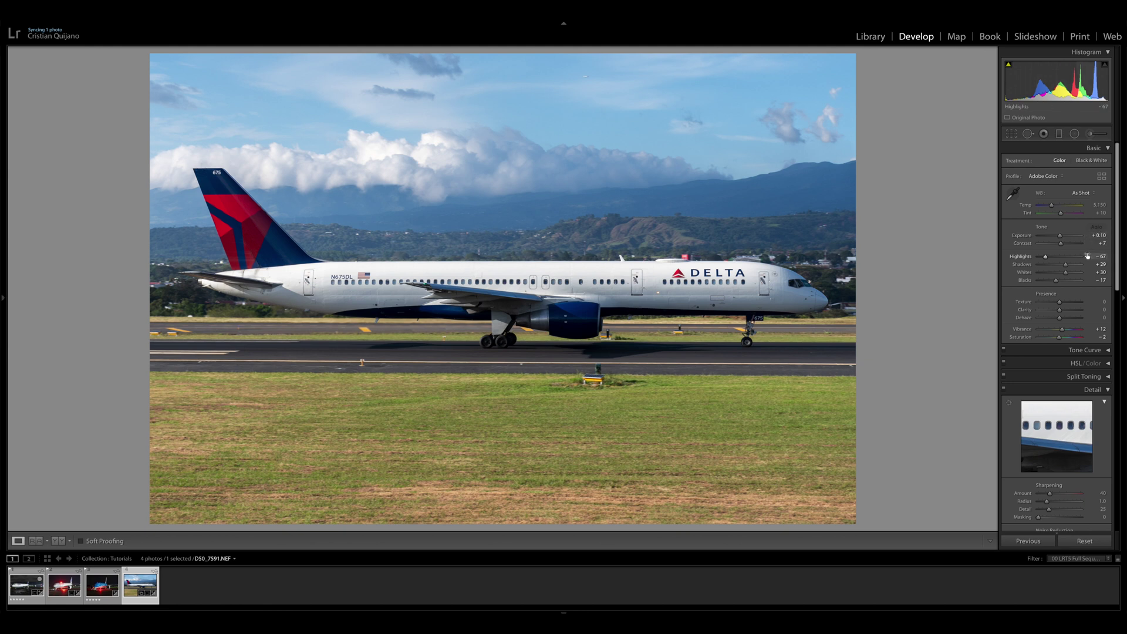
left_click_drag(1063, 329, 1061, 331)
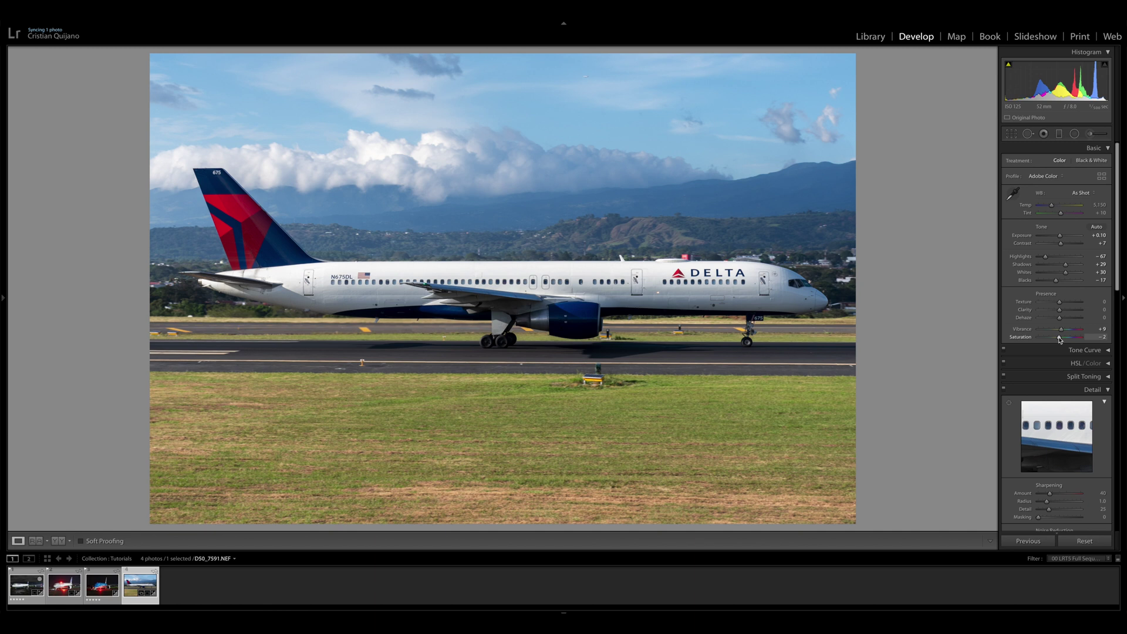
left_click(1061, 245)
left_click_drag(1061, 245, 1062, 247)
left_click_drag(1062, 247, 1063, 247)
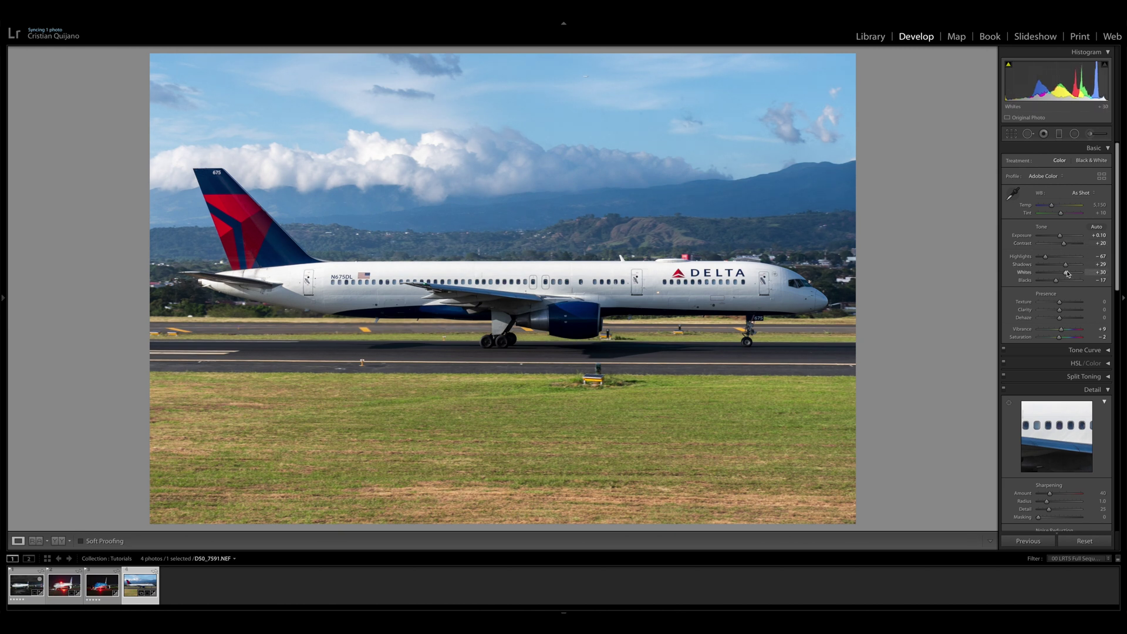
Step: Set white balance to Daylight, then warm Temp to a custom 5,659 with Tint +10
left_click(1089, 196)
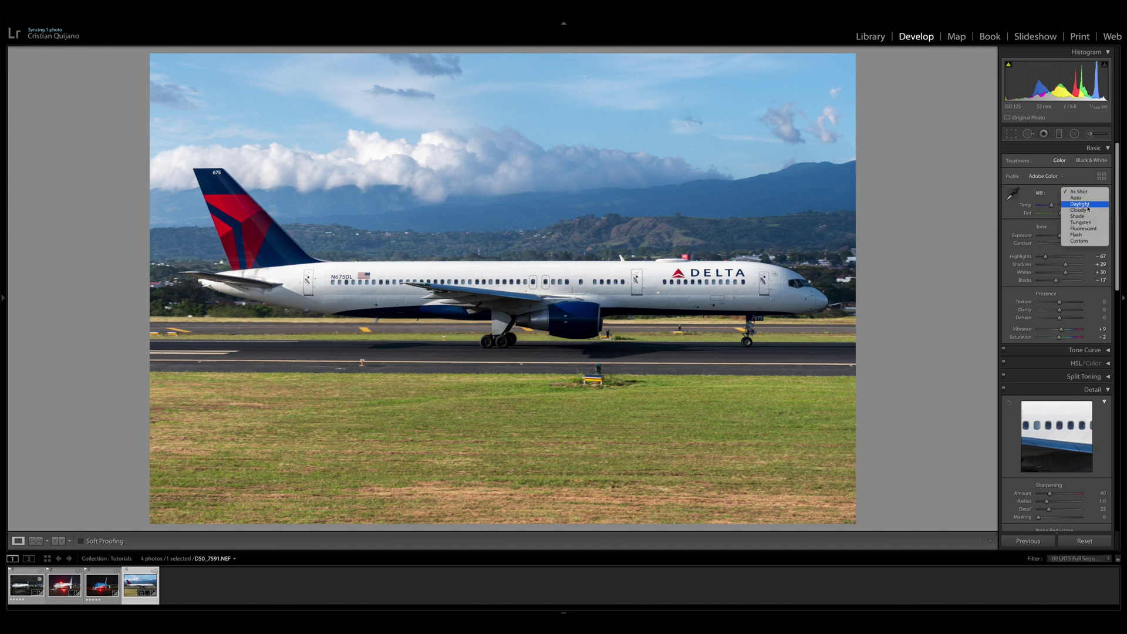
left_click(1082, 205)
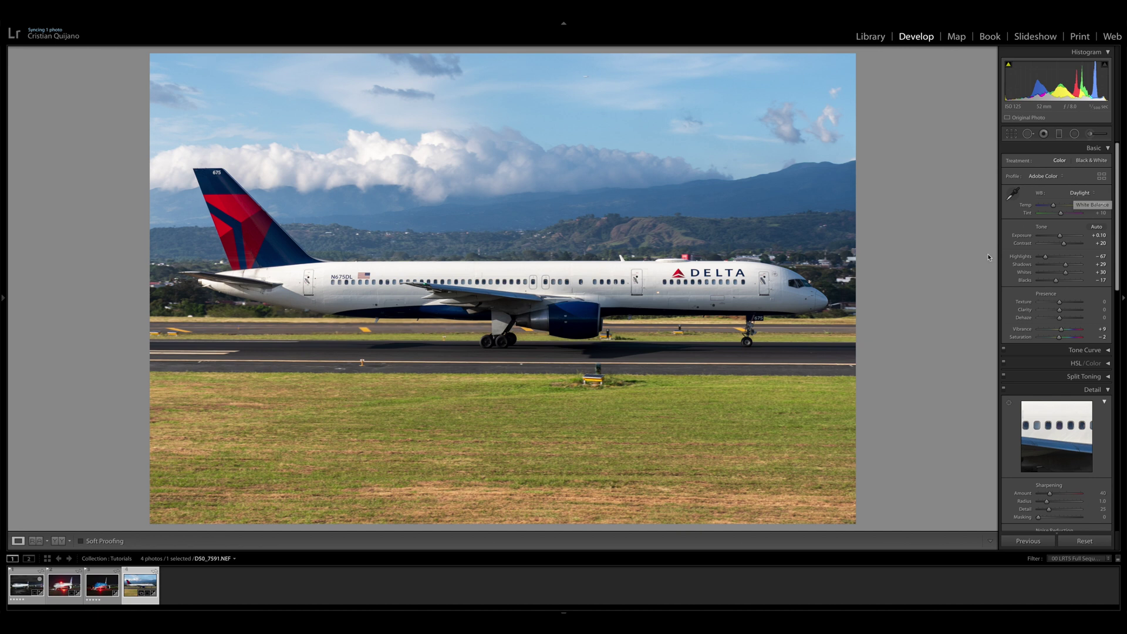
left_click(1054, 208)
left_click_drag(1054, 208, 1055, 207)
left_click_drag(1117, 170, 1118, 265)
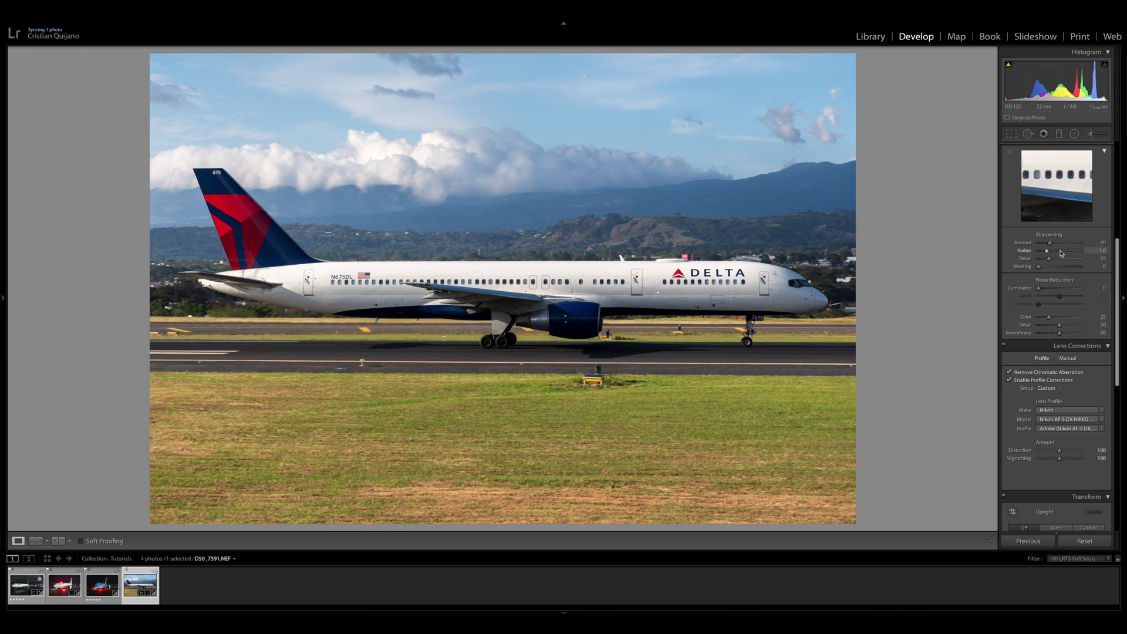
Step: Zoom to 1:1 on the nose and set Luminance noise reduction to 33 after testing higher values
left_click(757, 300)
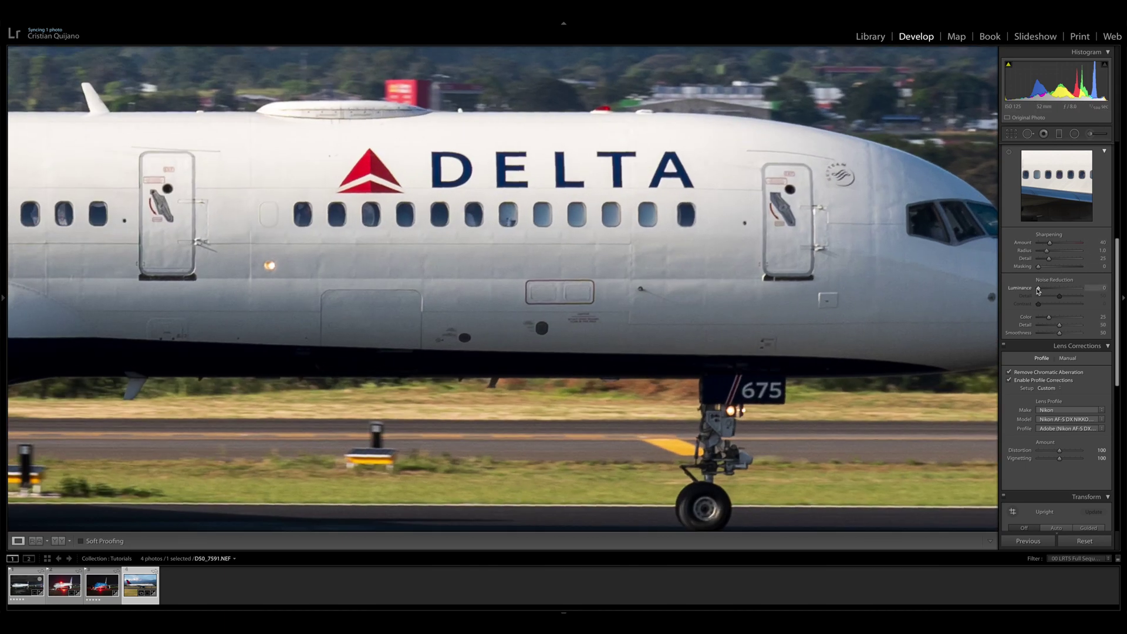
left_click_drag(1038, 288, 1050, 292)
left_click_drag(1050, 291, 1049, 291)
left_click_drag(1050, 290, 1061, 290)
left_click_drag(1073, 290, 1093, 291)
left_click_drag(1093, 290, 1050, 291)
left_click_drag(1050, 292, 1053, 292)
Step: Push Sharpening Amount up to 150, settle it at 55, and return to Fit view
left_click_drag(1049, 243, 1113, 248)
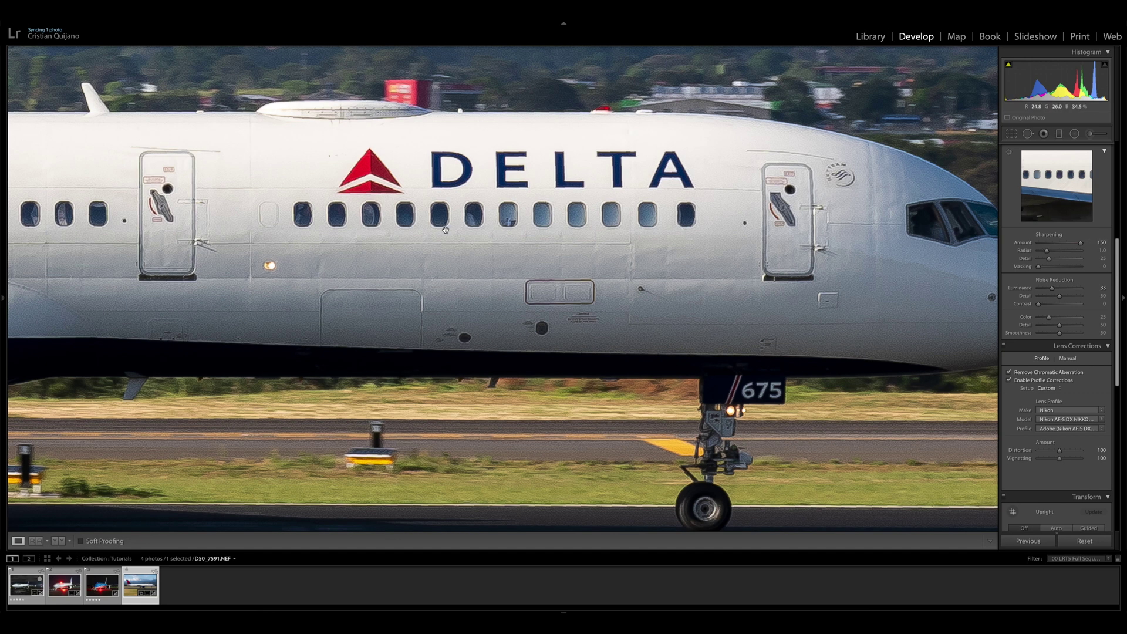
left_click_drag(1081, 246, 1059, 251)
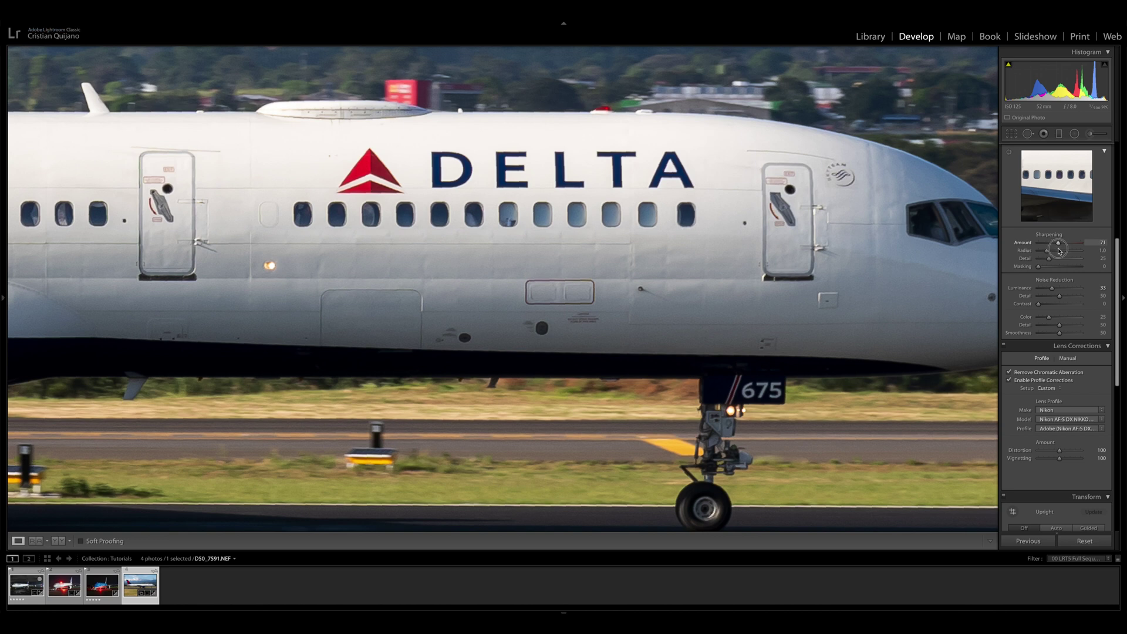
left_click_drag(1058, 252, 1055, 251)
left_click(778, 250)
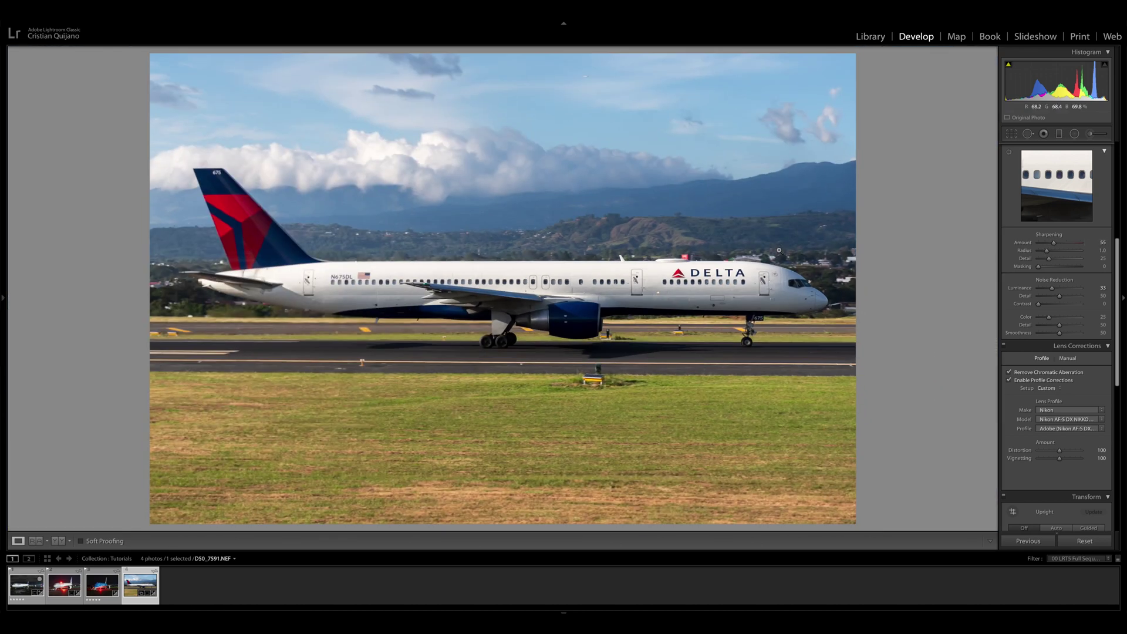
left_click(320, 286)
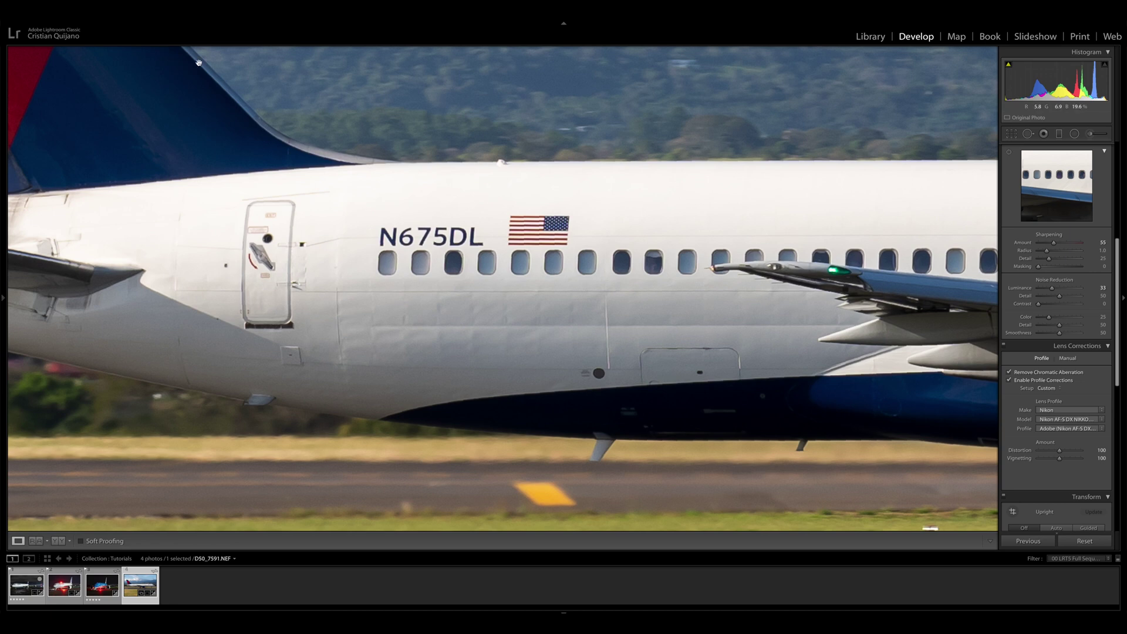
left_click(288, 114)
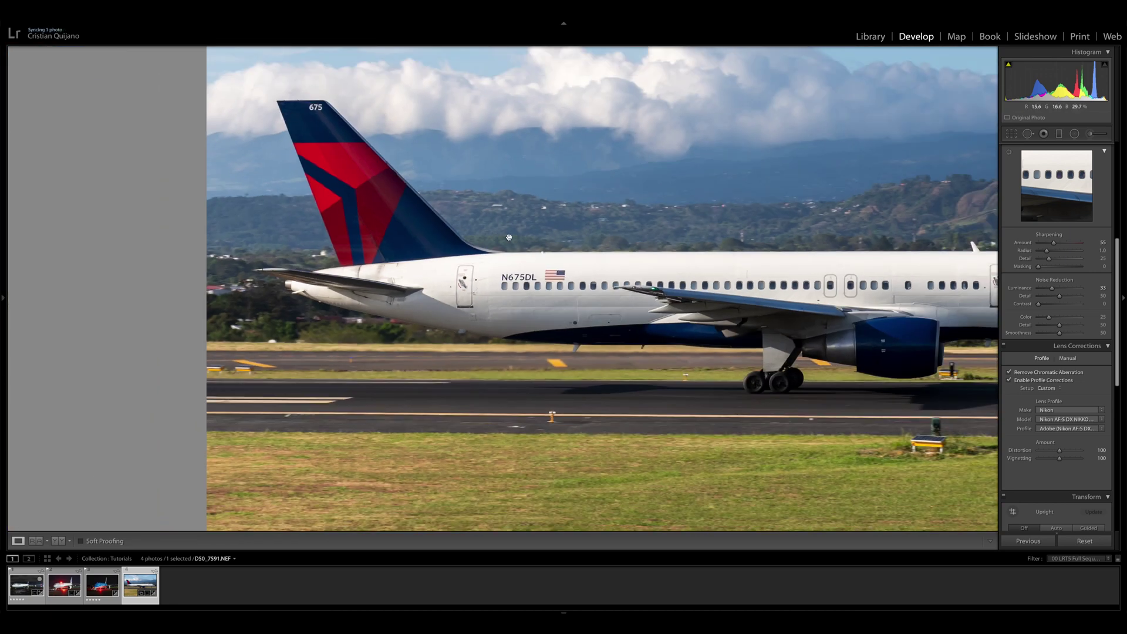
left_click_drag(803, 276, 410, 246)
left_click(542, 264)
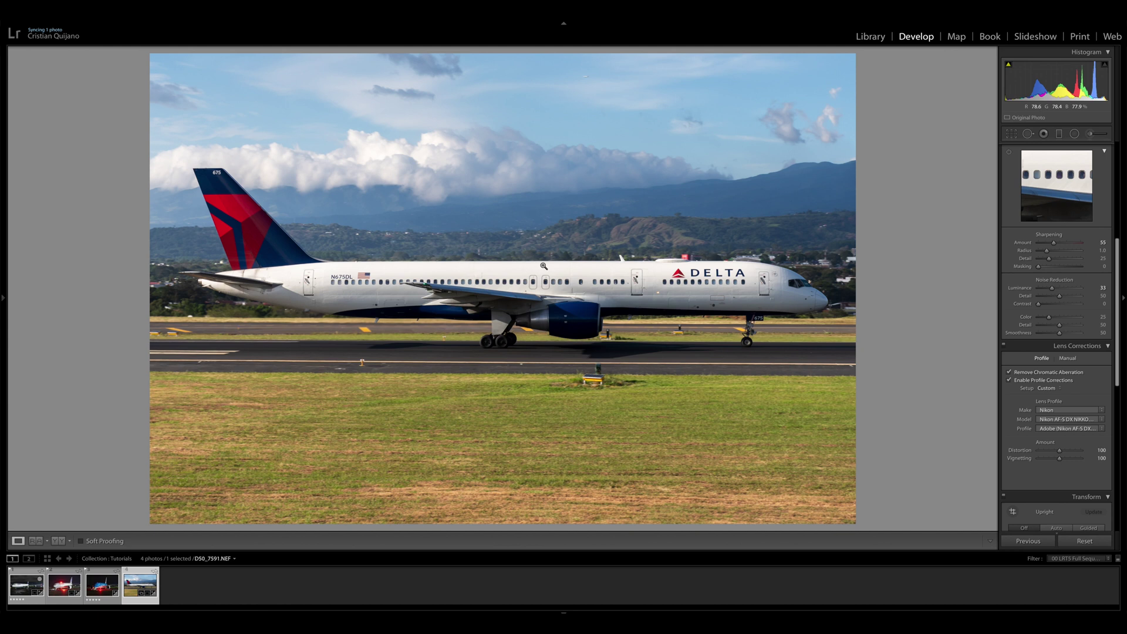
key("ctrl+1")
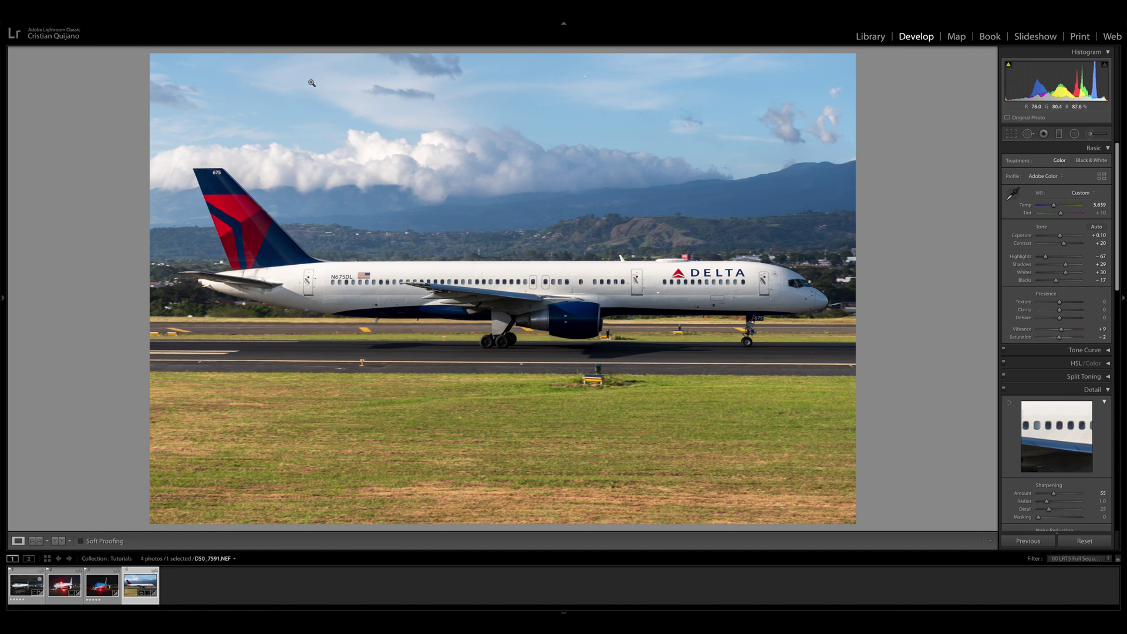
Step: Turn on Spot Removal with Visualize Spots and zoom in on the sky
left_click(1028, 135)
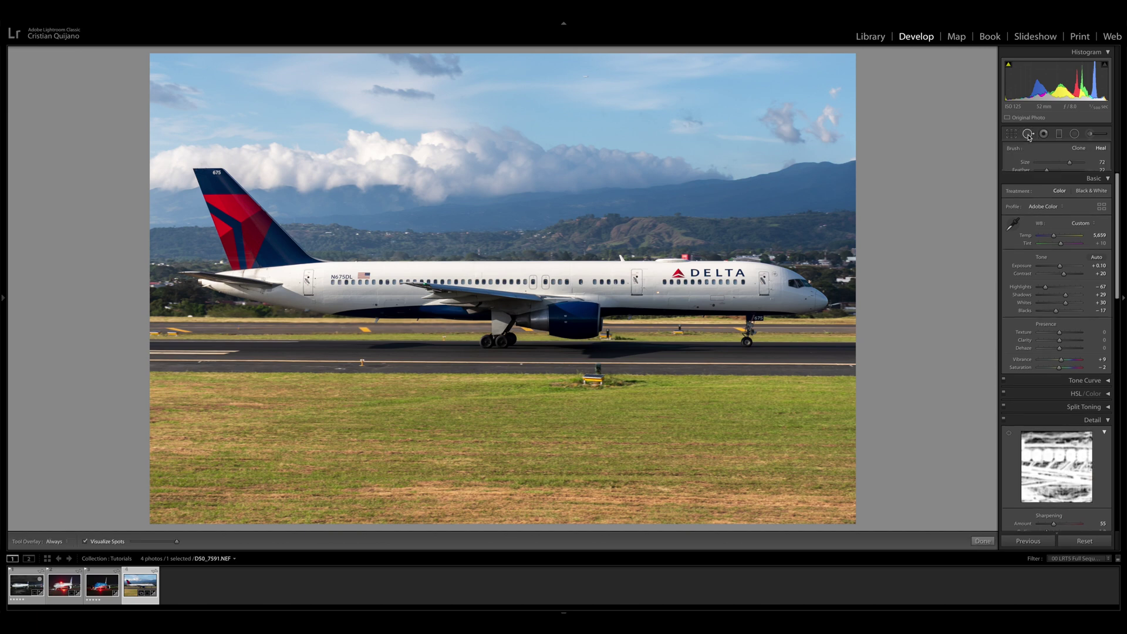
key("a")
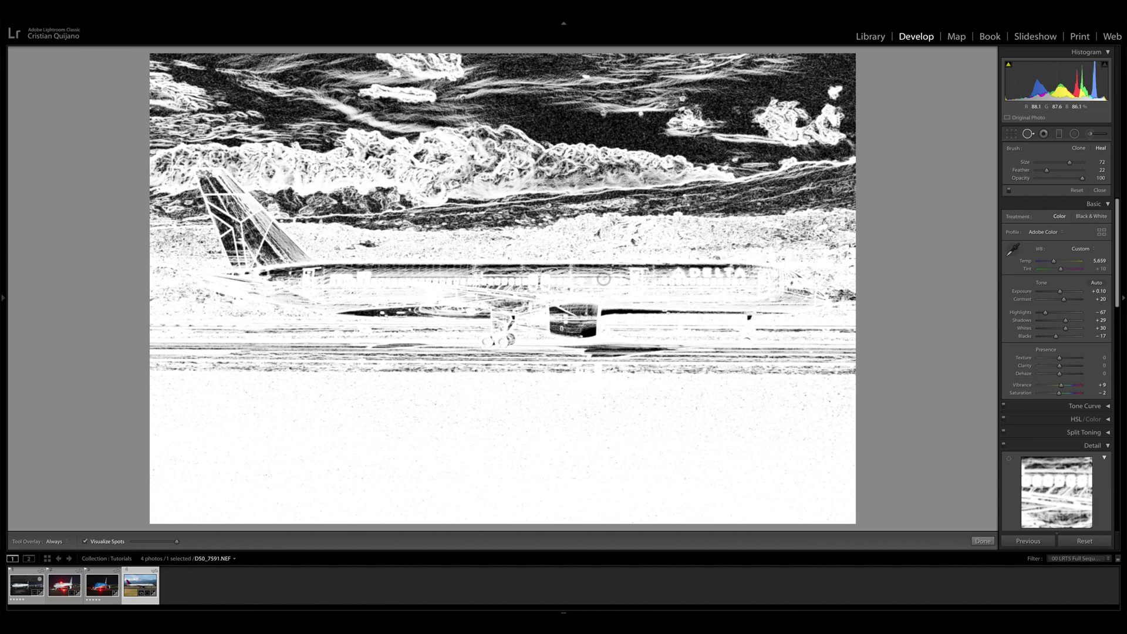
key("z")
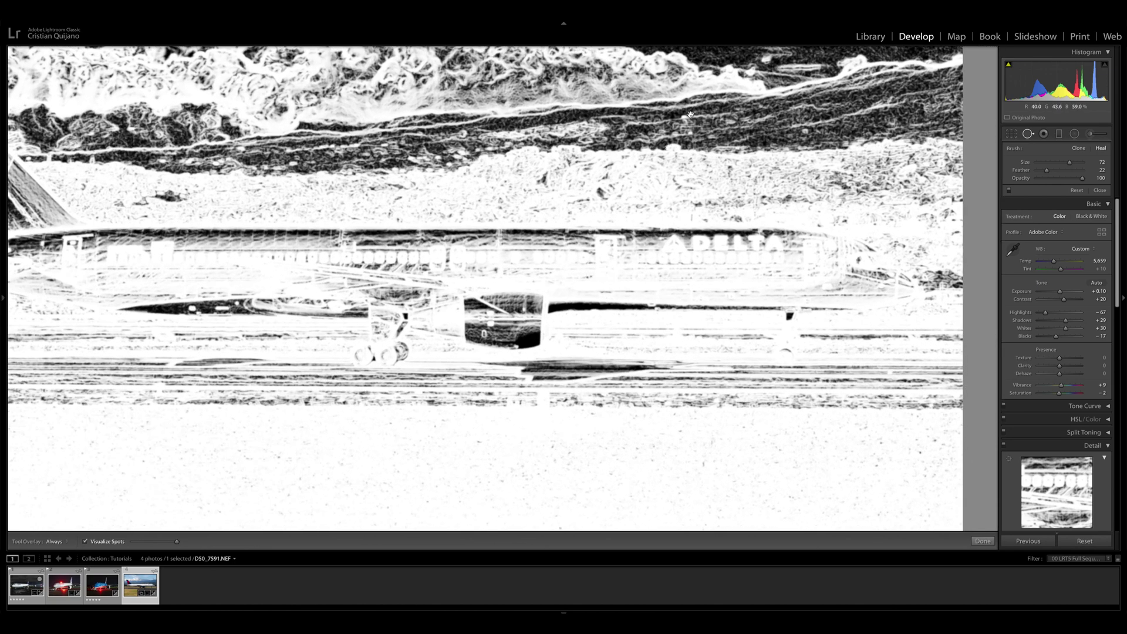
left_click_drag(645, 247, 657, 397)
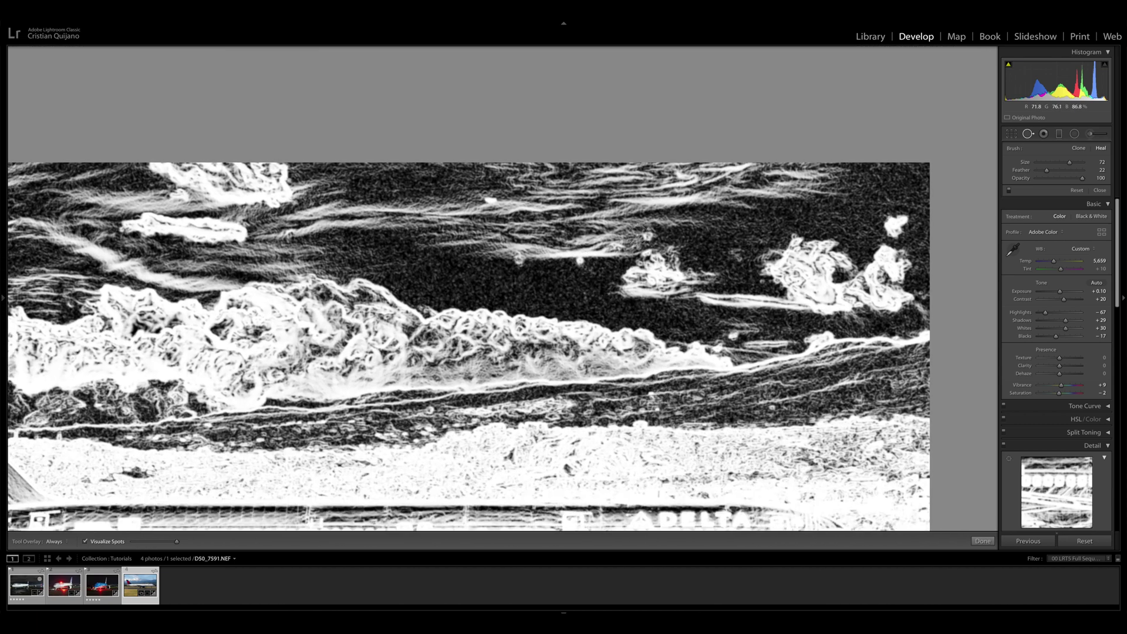
Step: Heal three dust spots in the sky, finish spot removal, and fit the whole photo
left_click(281, 243)
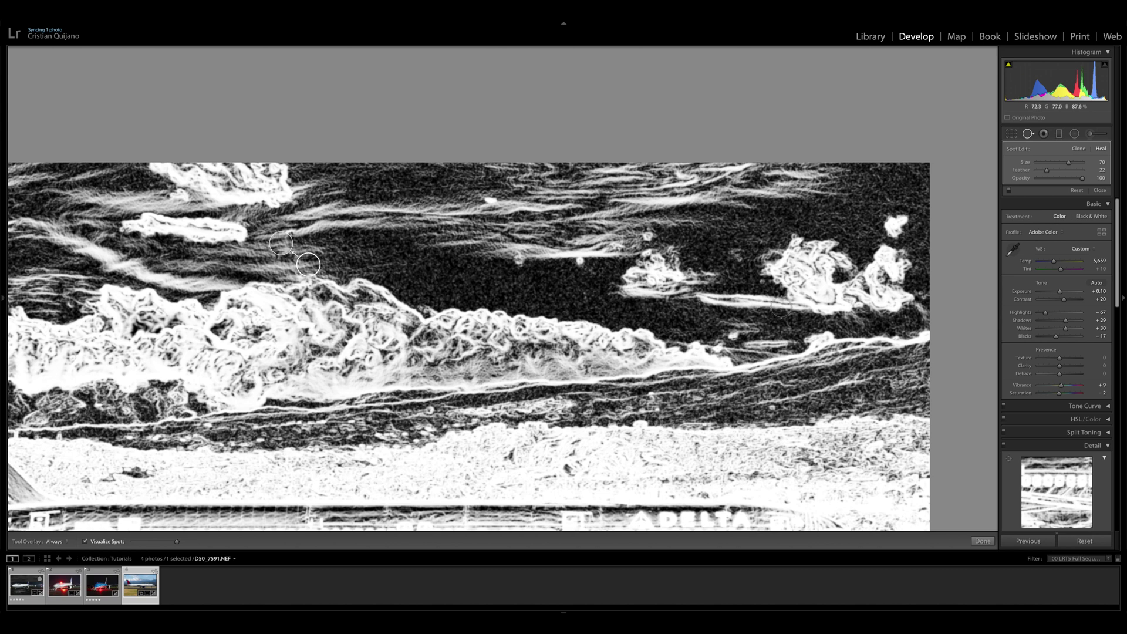
left_click(681, 315)
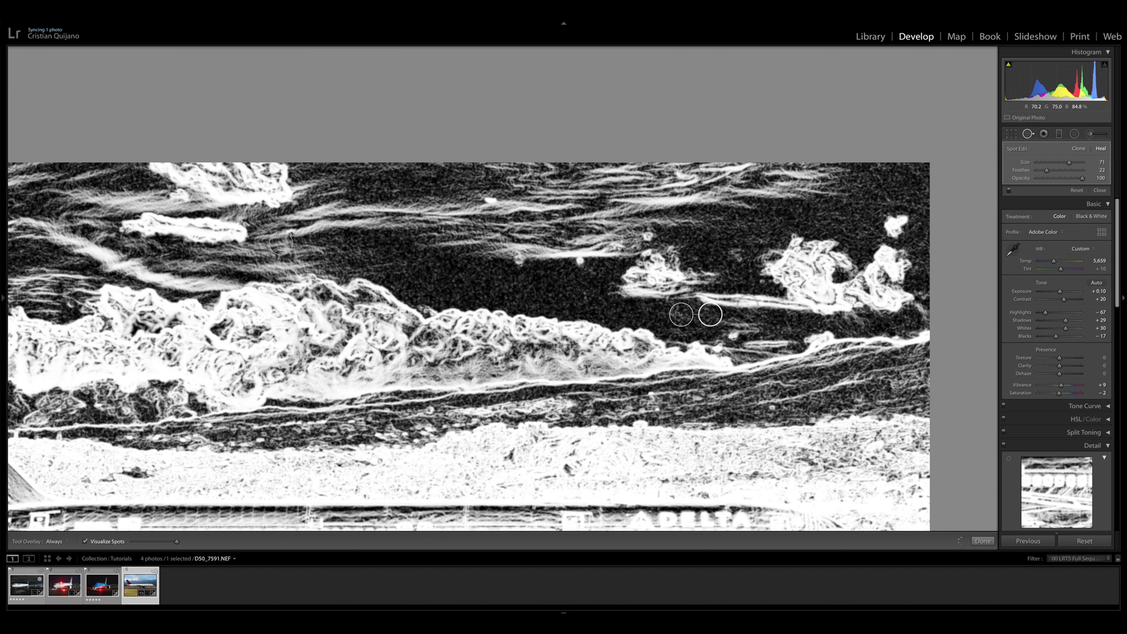
left_click_drag(419, 262, 767, 206)
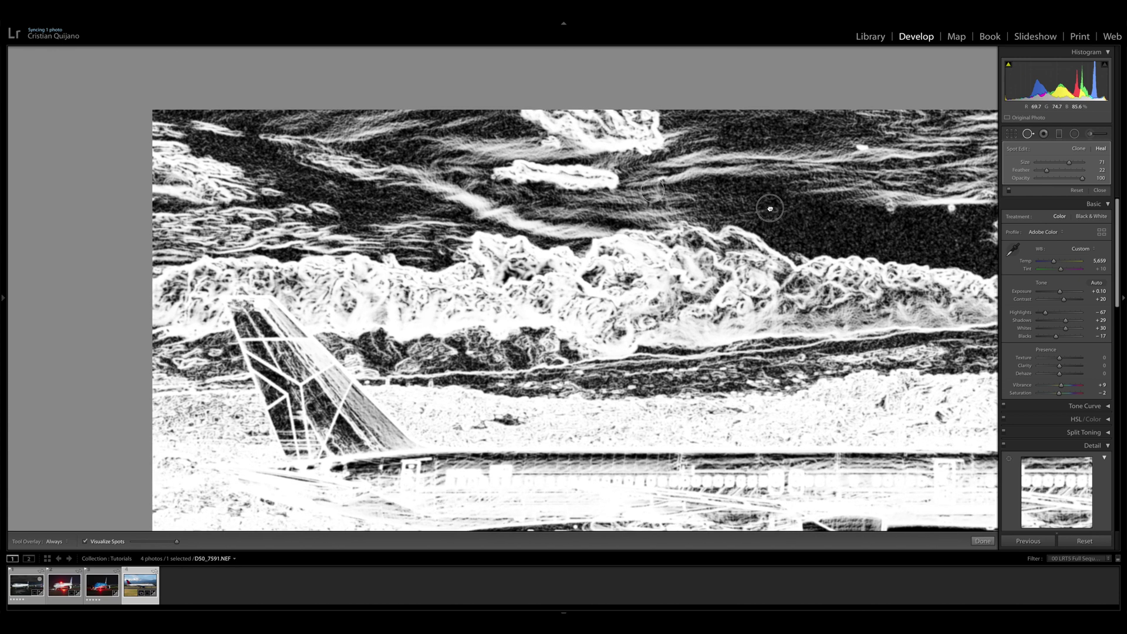
scroll(417, 239, "down", 2)
left_click(417, 240)
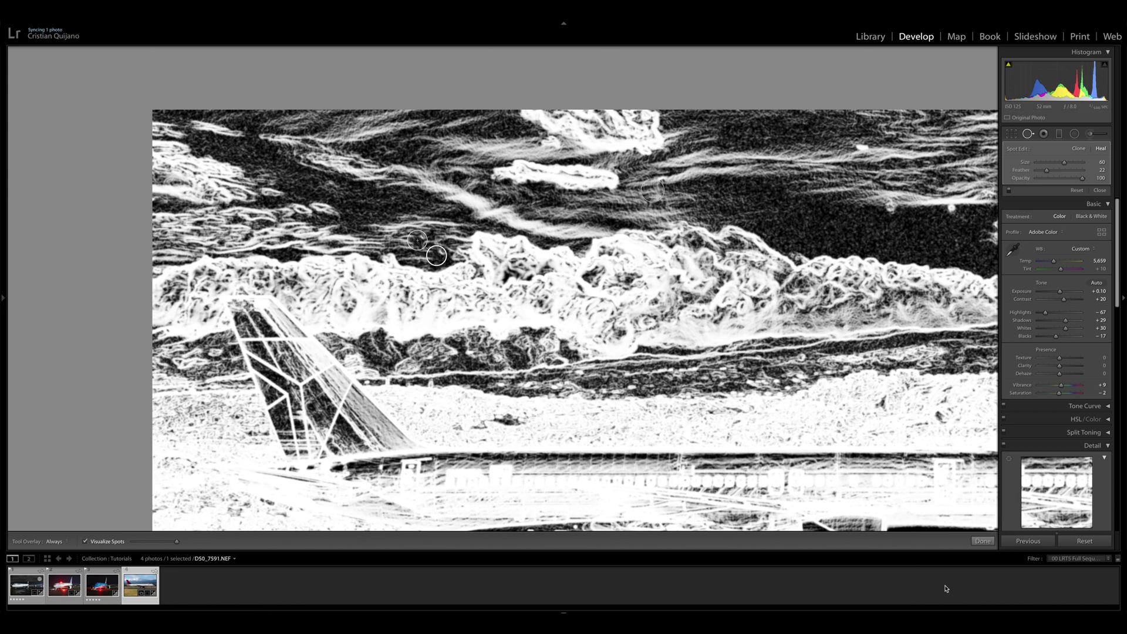
left_click(982, 540)
key("z")
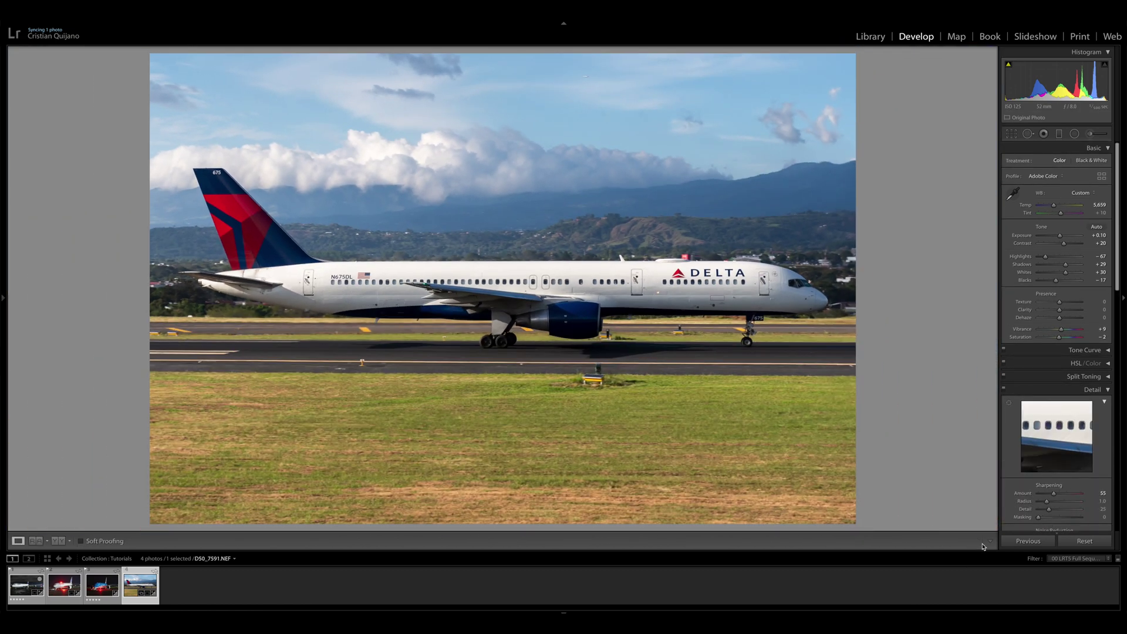
Step: Zoom to 1:1 to inspect the tail and fuselage, then return to the full-photo view
key("z")
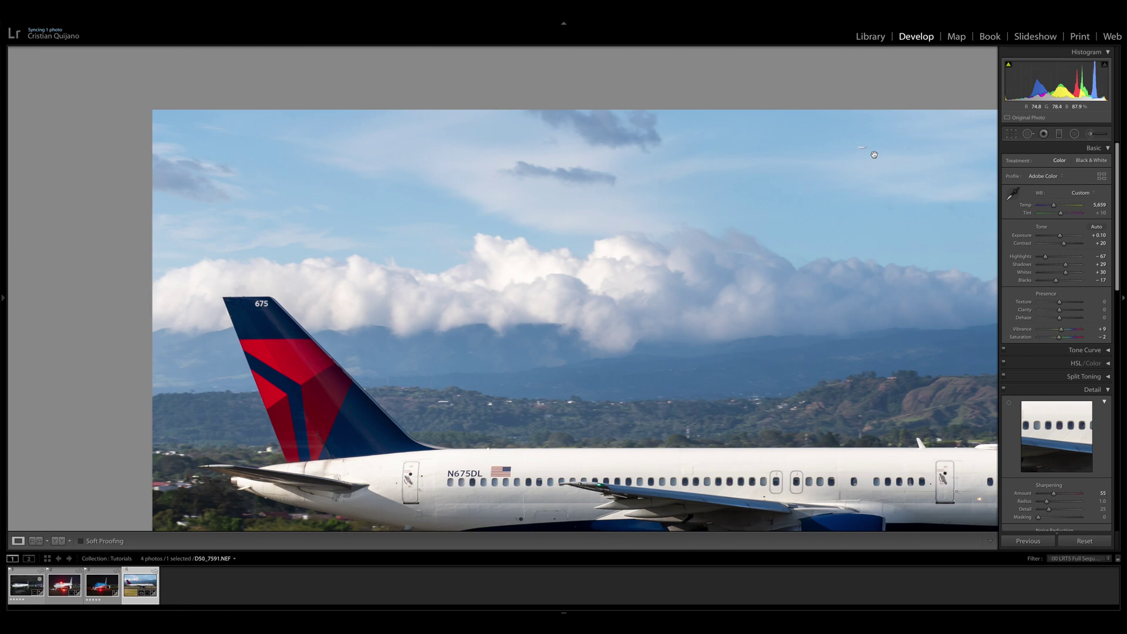
left_click(873, 154)
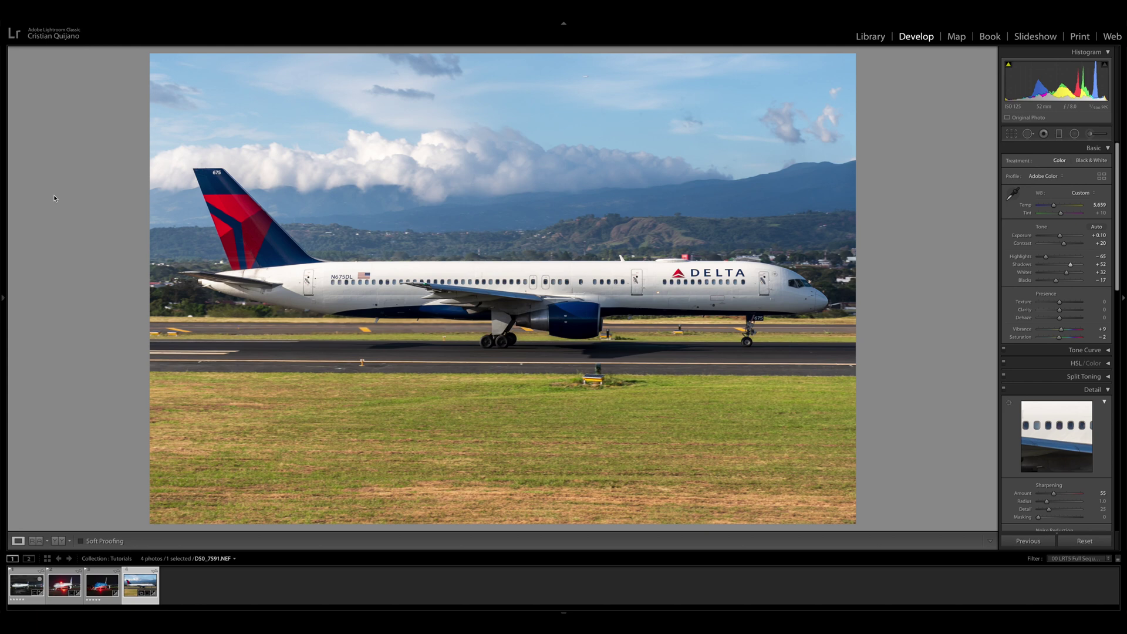
Step: Undo back to earlier tone values, then nudge Shadows up and set Whites to about +33
key("ctrl+z")
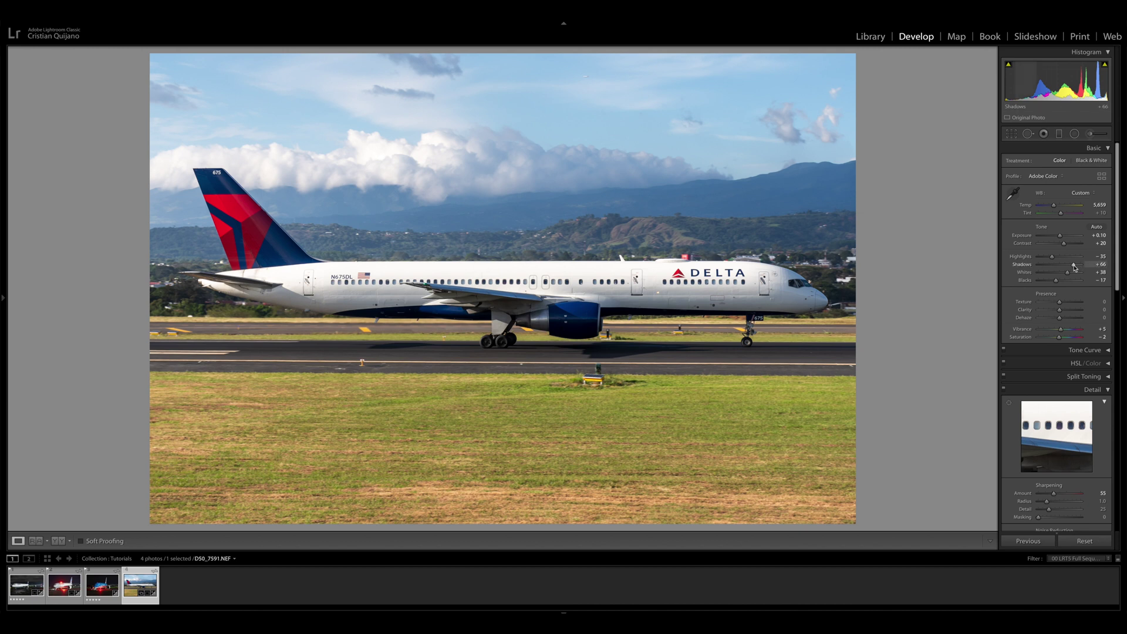
mouse_move(1072, 267)
left_mouse_down()
mouse_move(1049, 261)
mouse_move(1066, 277)
left_mouse_up()
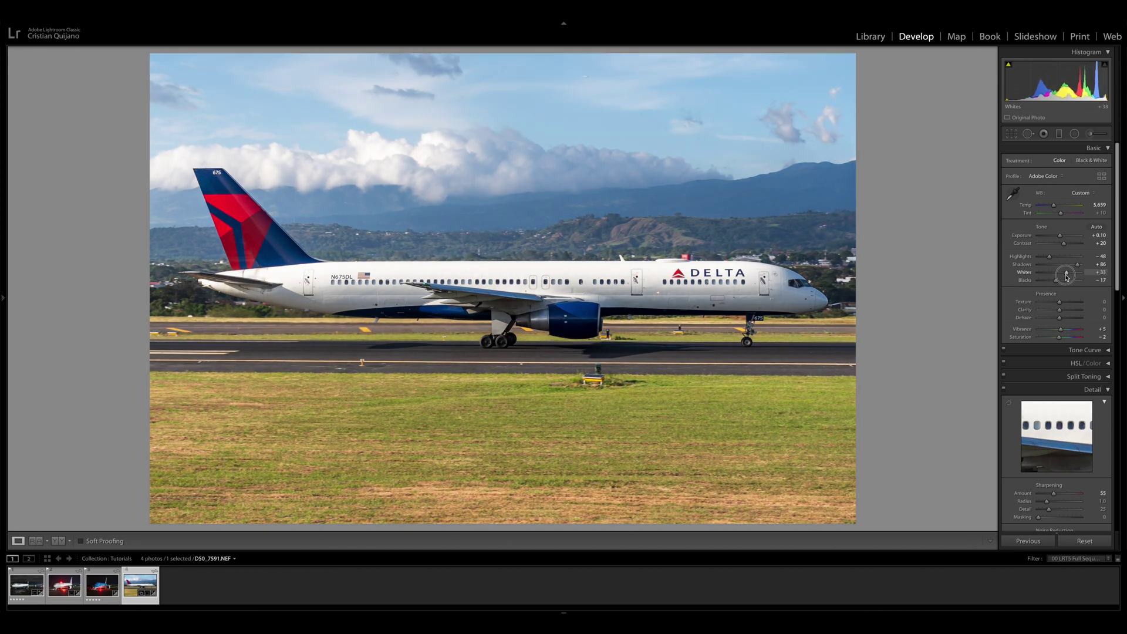
left_click_drag(1067, 277, 1066, 276)
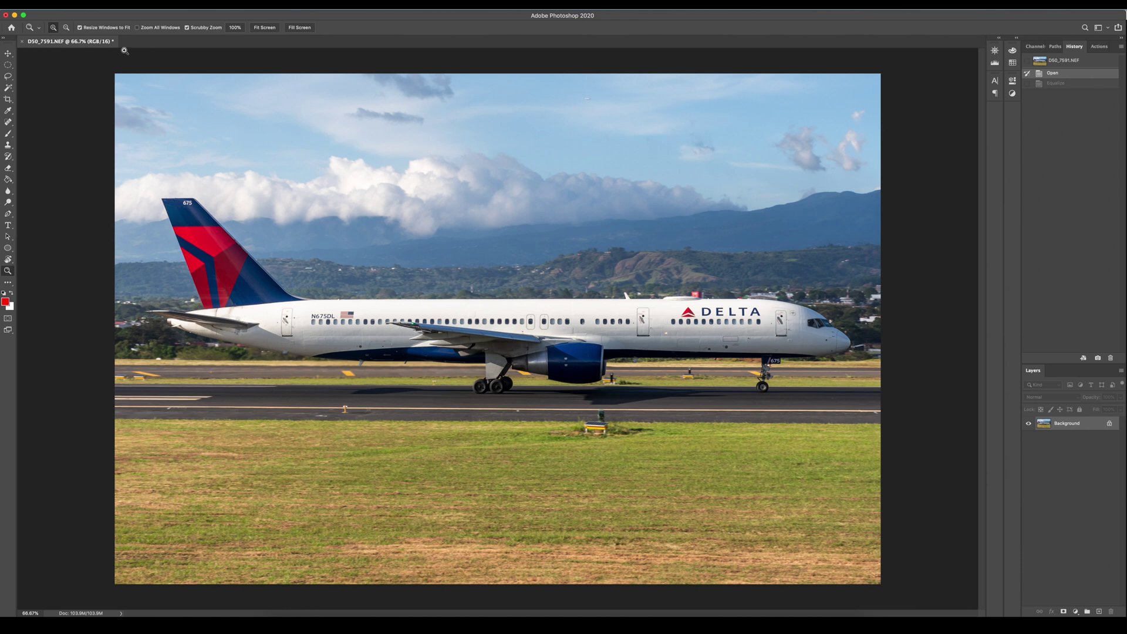
Step: Apply Image > Adjustments > Equalize, then undo and redo it to compare against the original
left_click(109, 5)
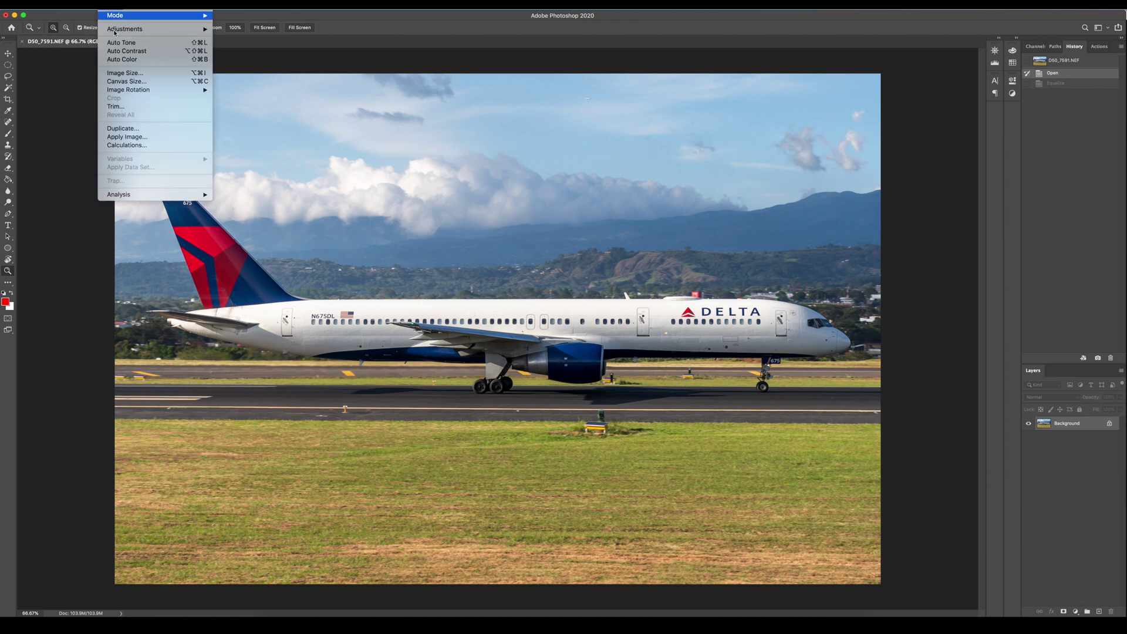
mouse_move(153, 29)
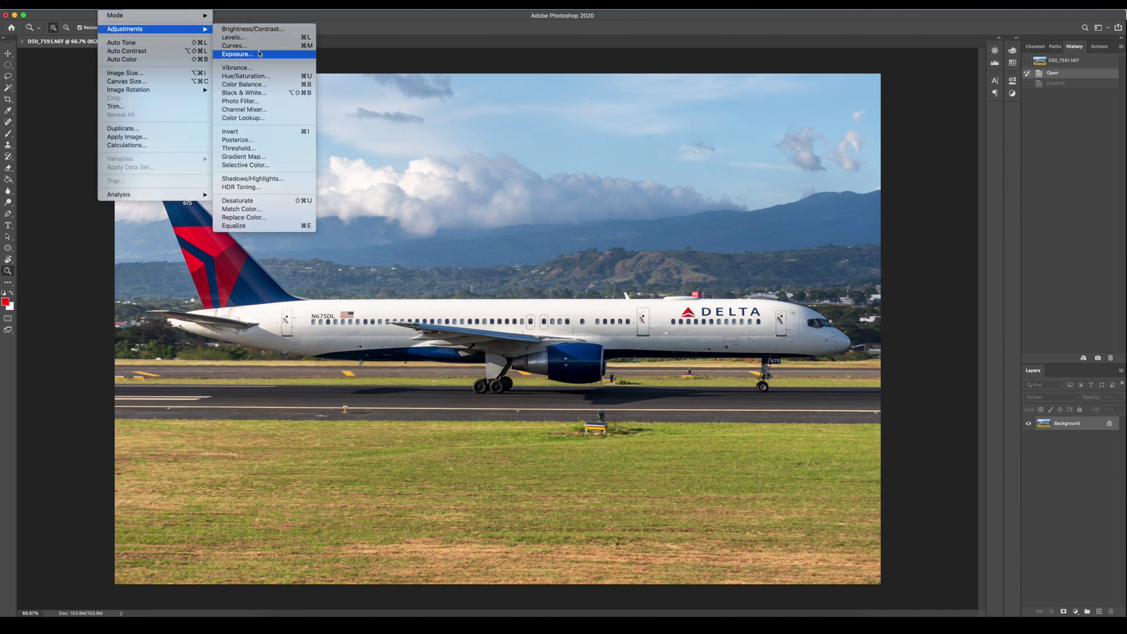
left_click(244, 225)
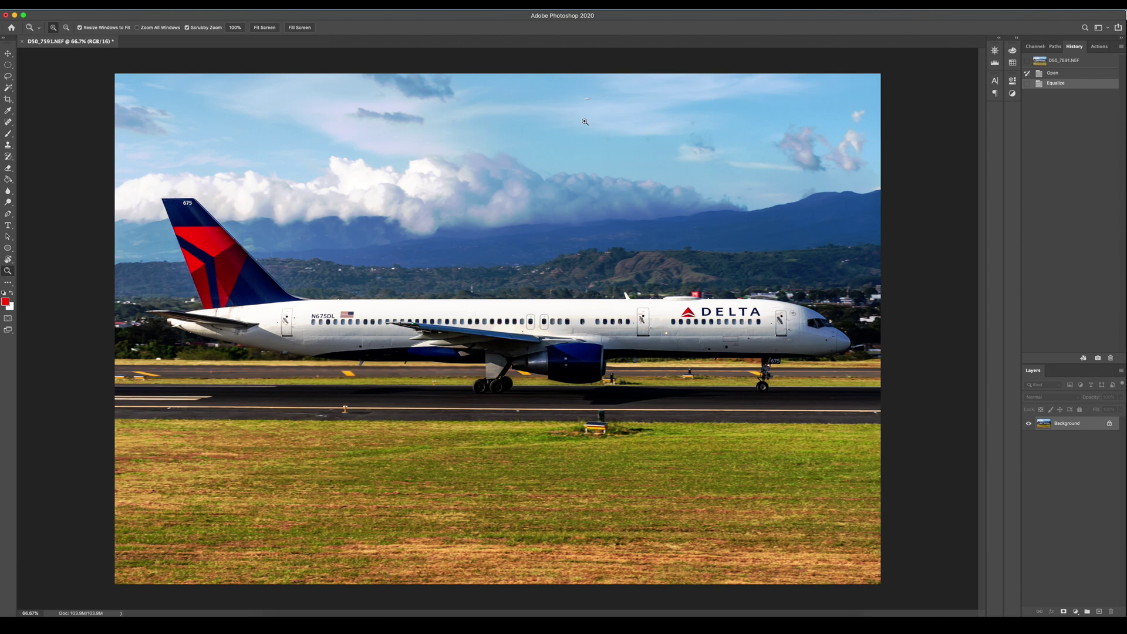
key("super+z")
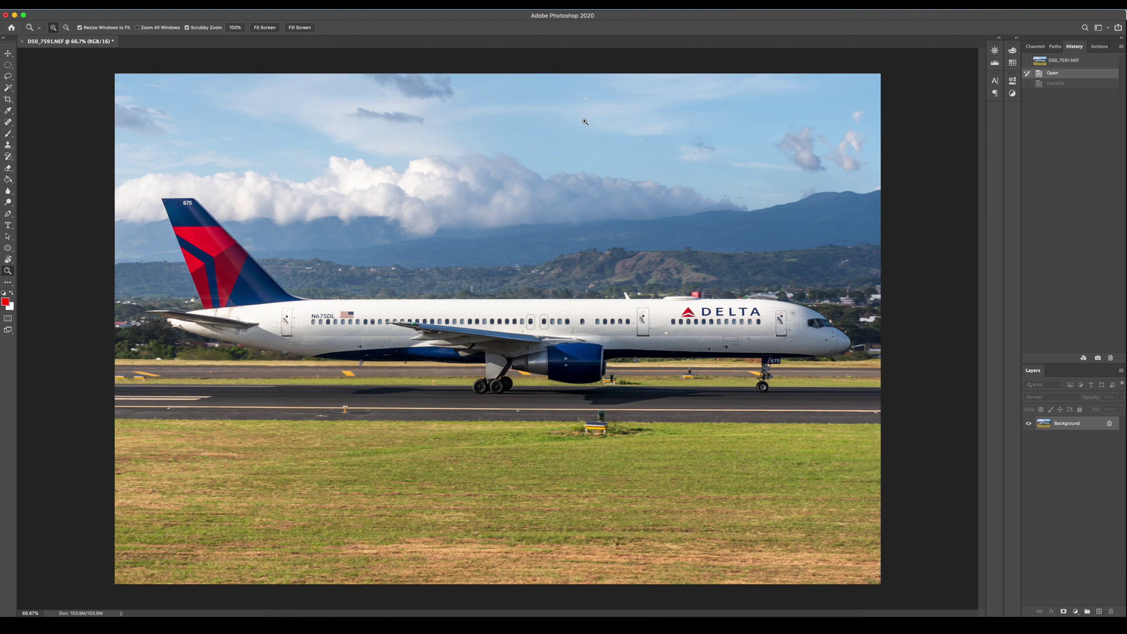
key("super+shift+z")
Step: Zoom to 200% and pan the equalized sky for spots, then undo Equalize and fit the photo
key("super+equal")
key("super+equal")
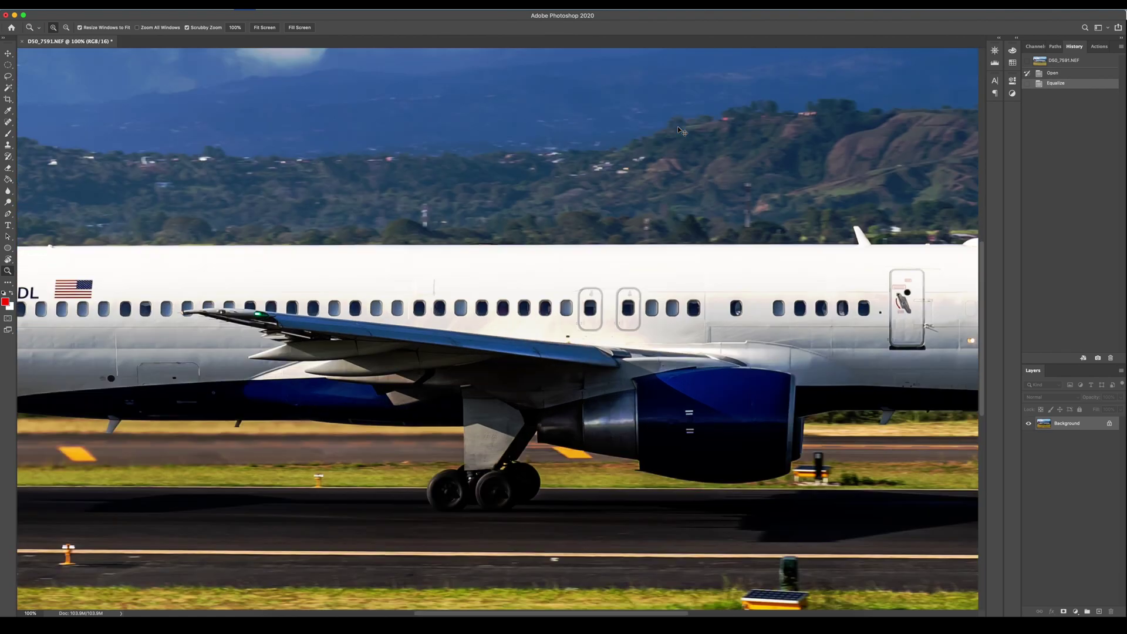
left_click_drag(678, 126, 382, 581)
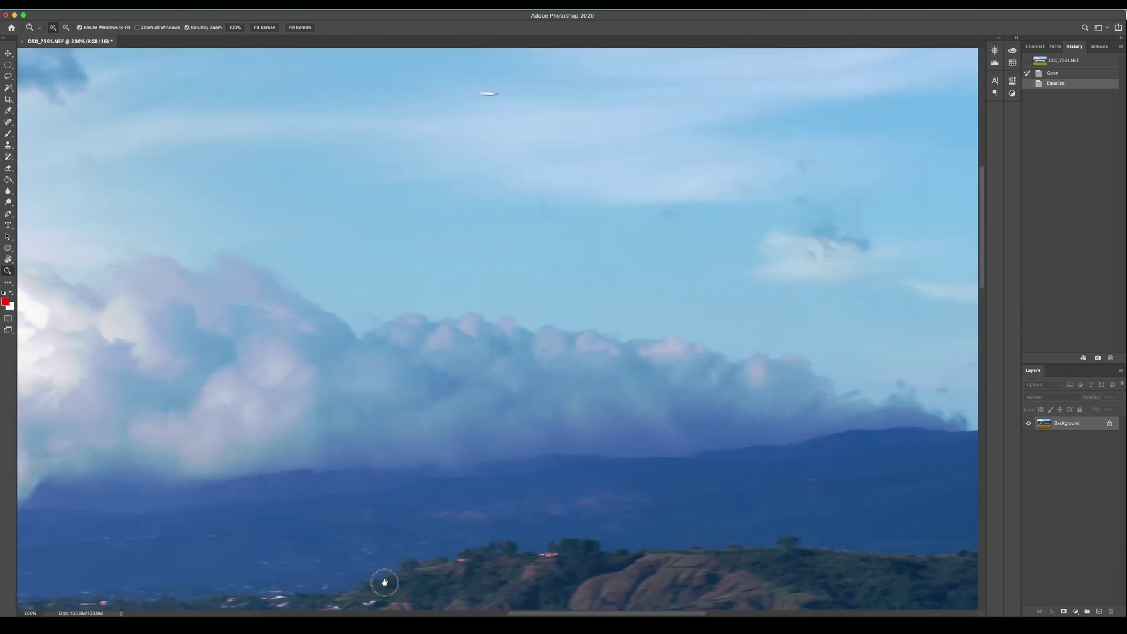
left_click_drag(804, 324, 575, 369)
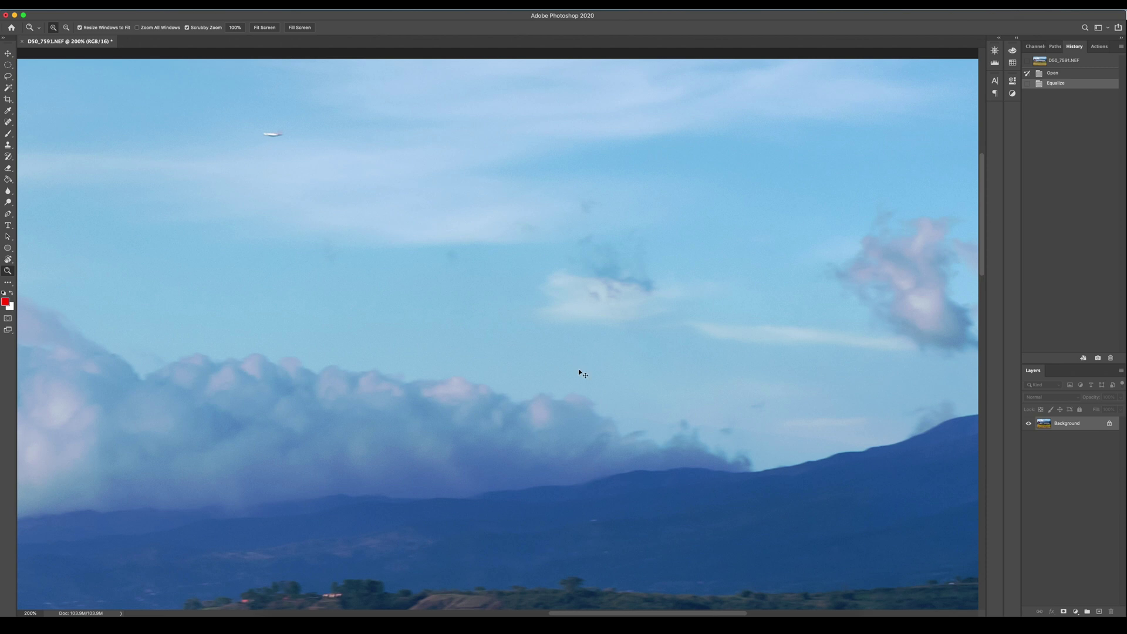
key("super+z")
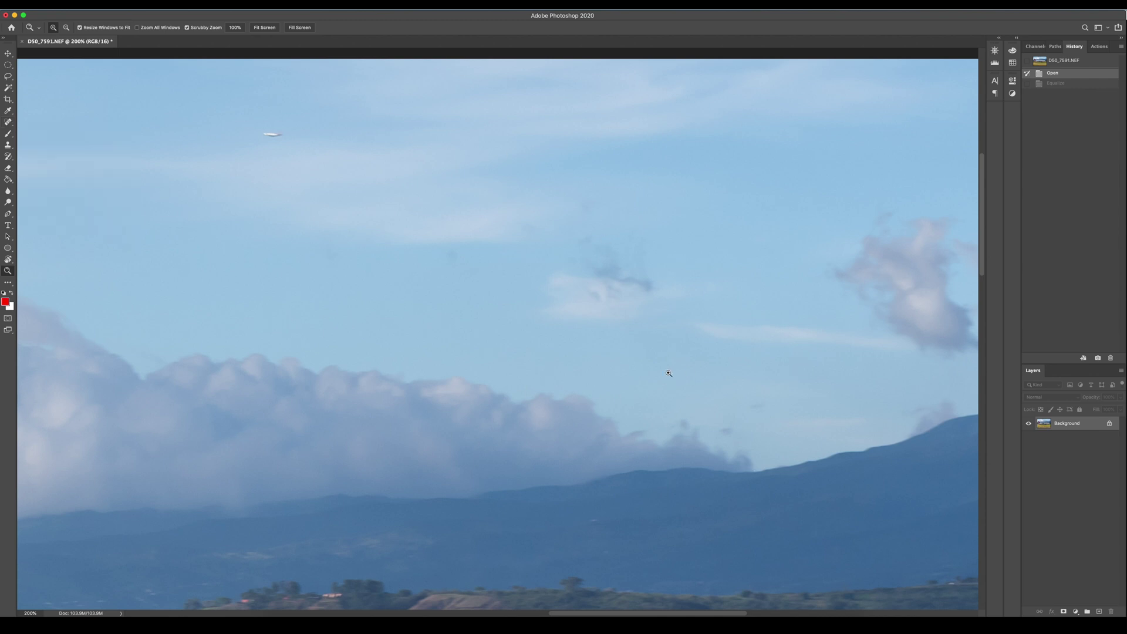
key("super+0")
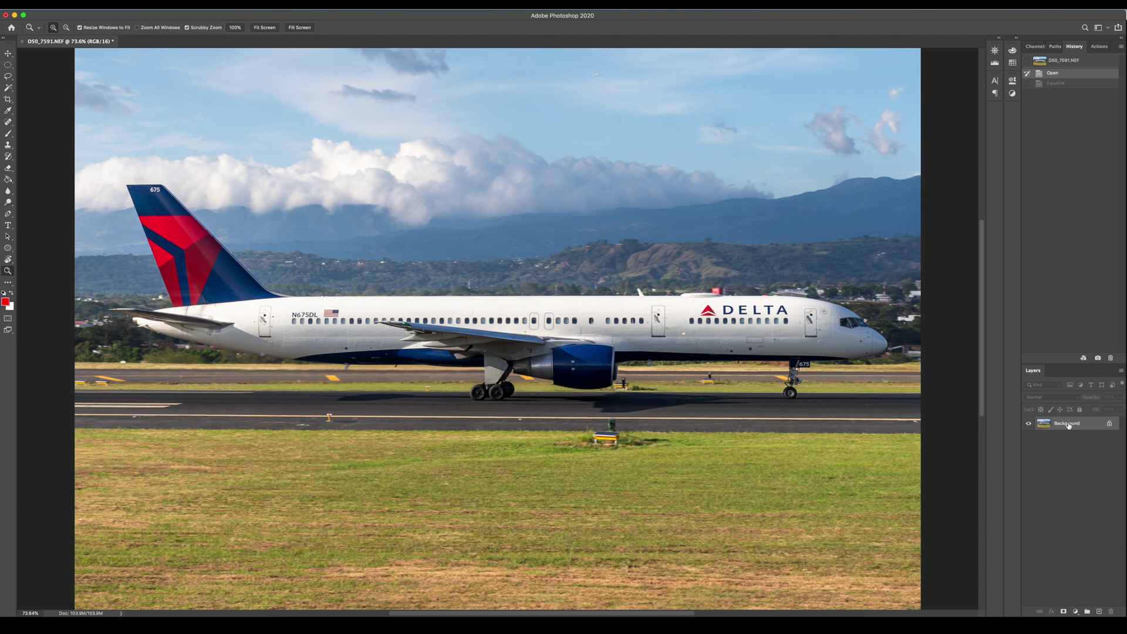
Step: Duplicate Background, equalize the copy, and drag two Curves points into an extreme wavy shape
left_click_drag(1068, 424, 1099, 611)
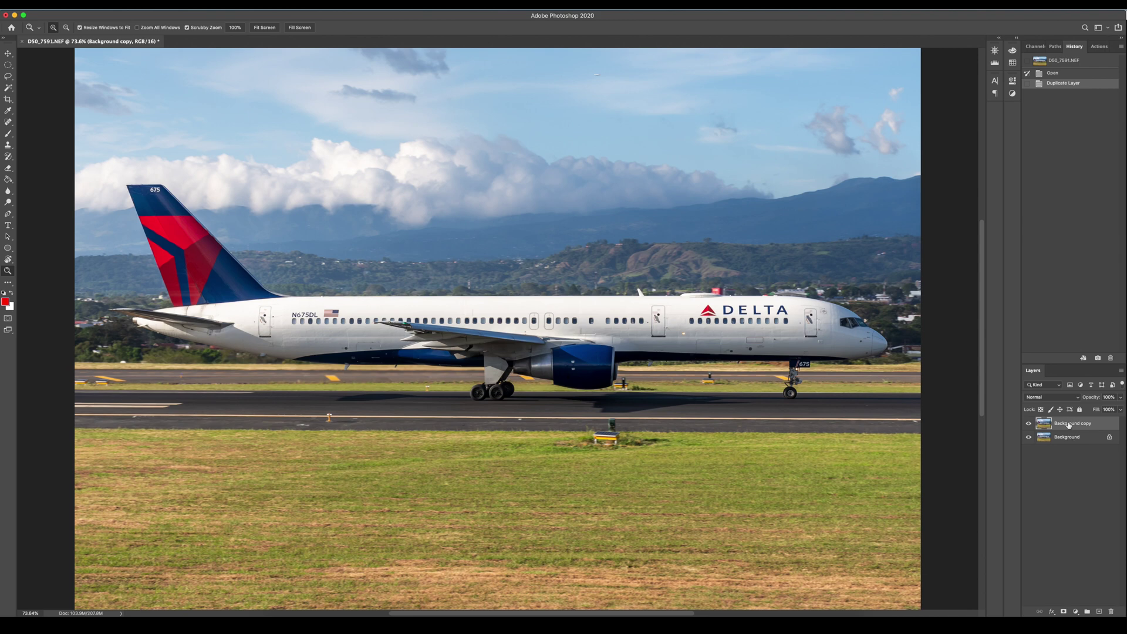
key("super+shift+e")
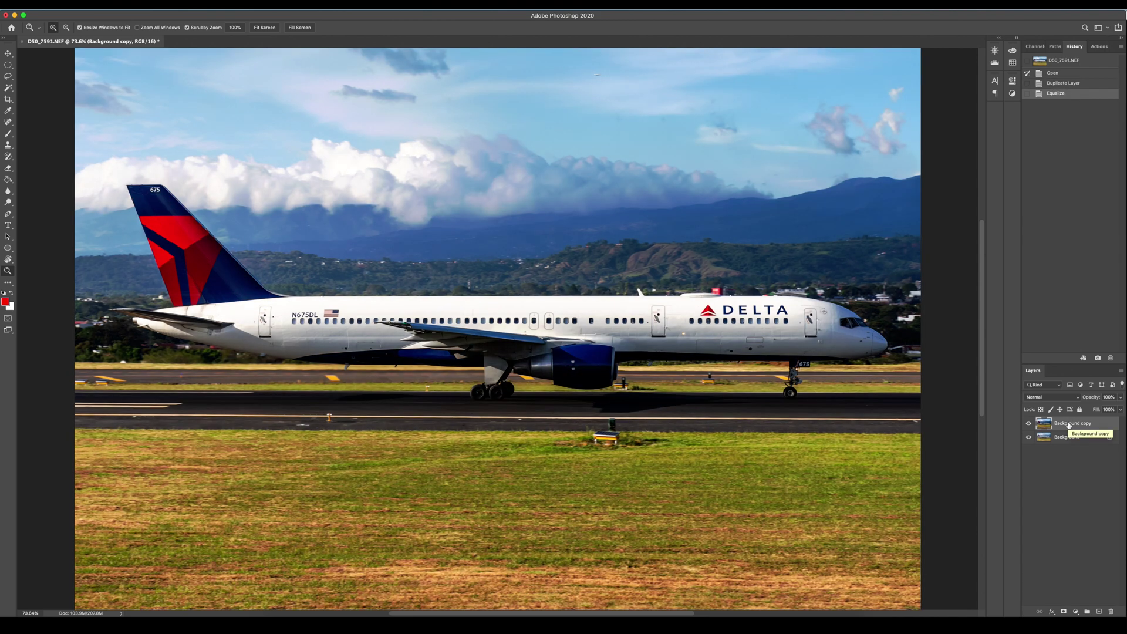
key("super+m")
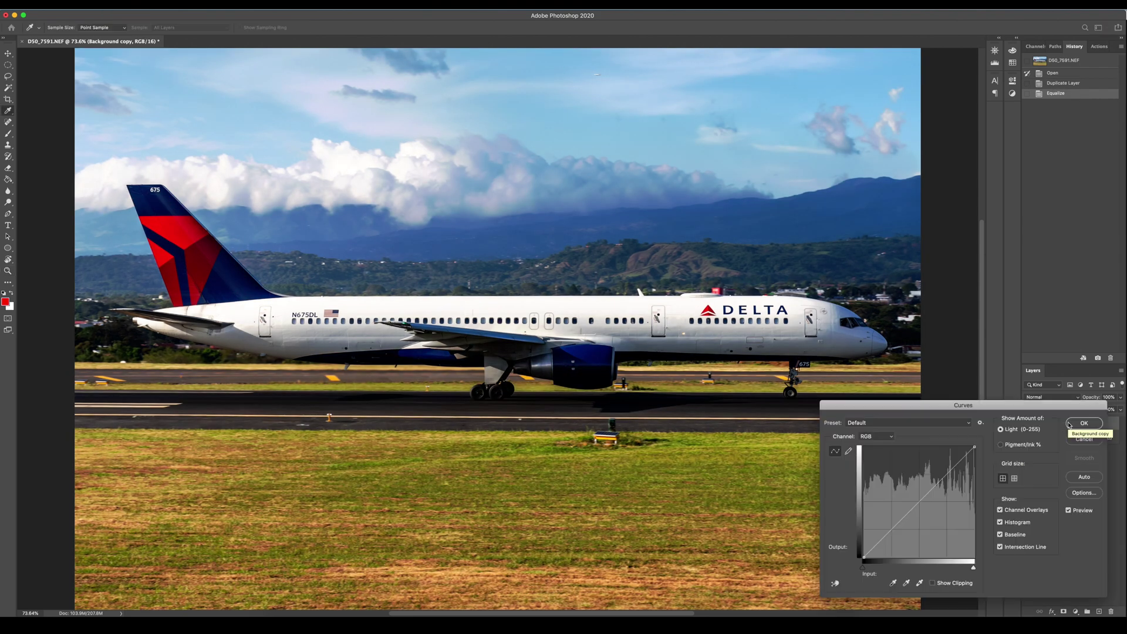
left_click_drag(956, 464, 956, 506)
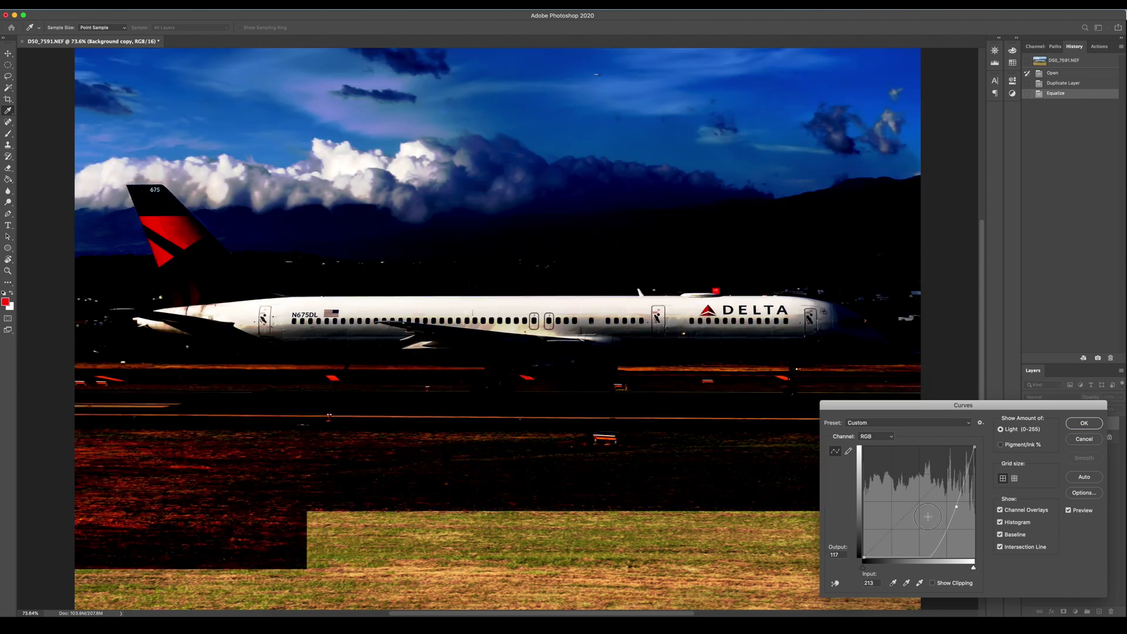
left_click_drag(931, 556, 962, 528)
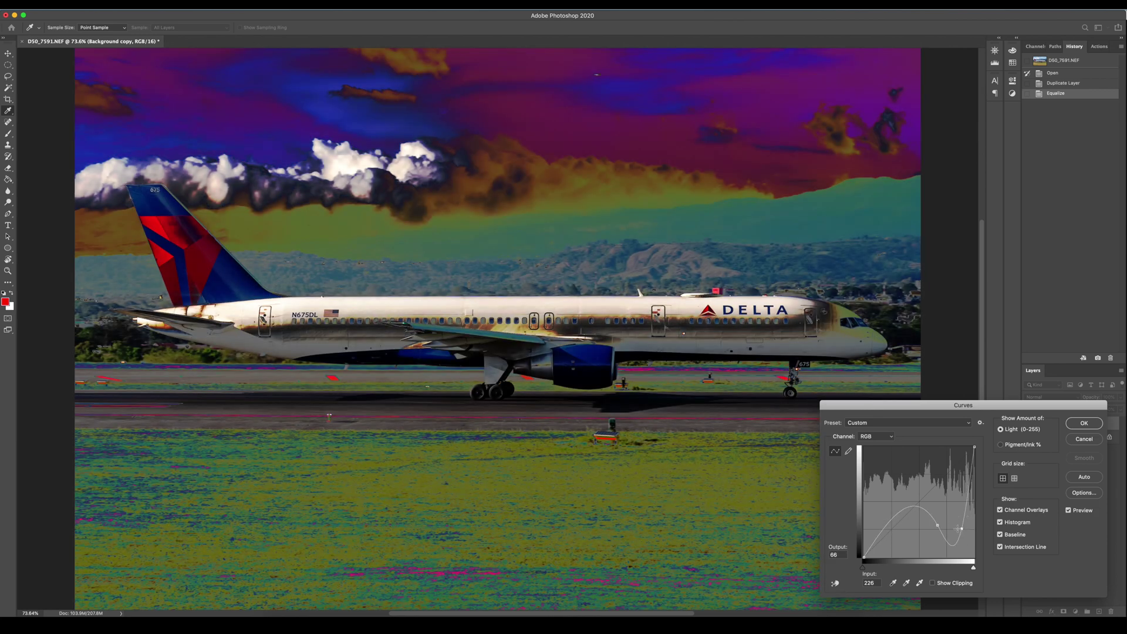
Step: Commit the extreme Curves to Background copy, then hide that layer to show the original photo
left_click(1083, 423)
key("z")
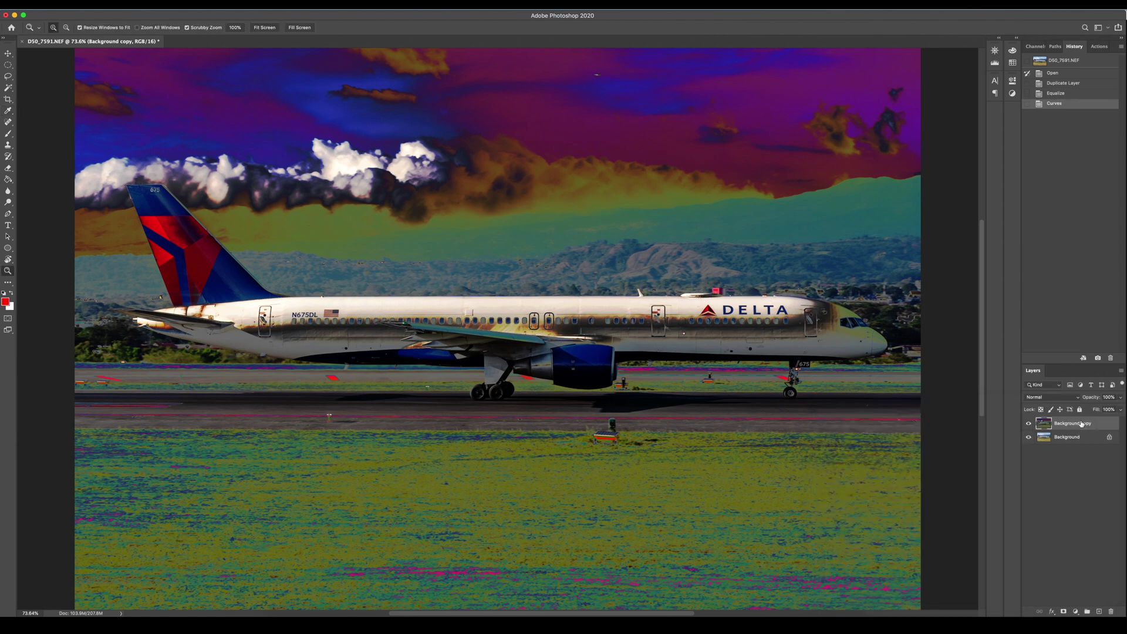
left_click(1028, 424)
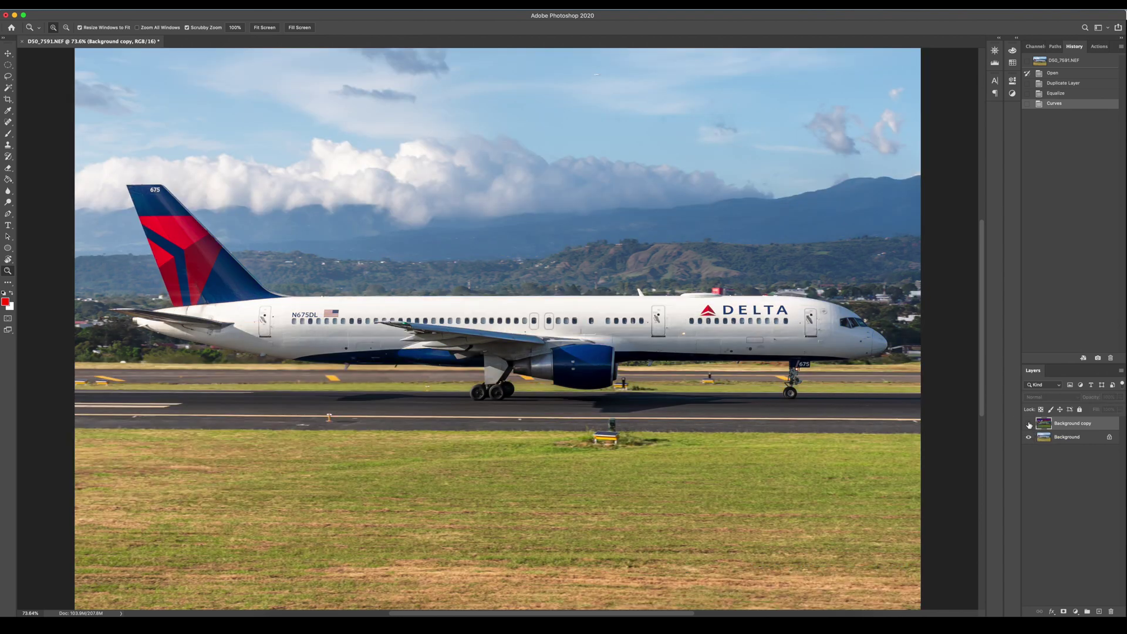